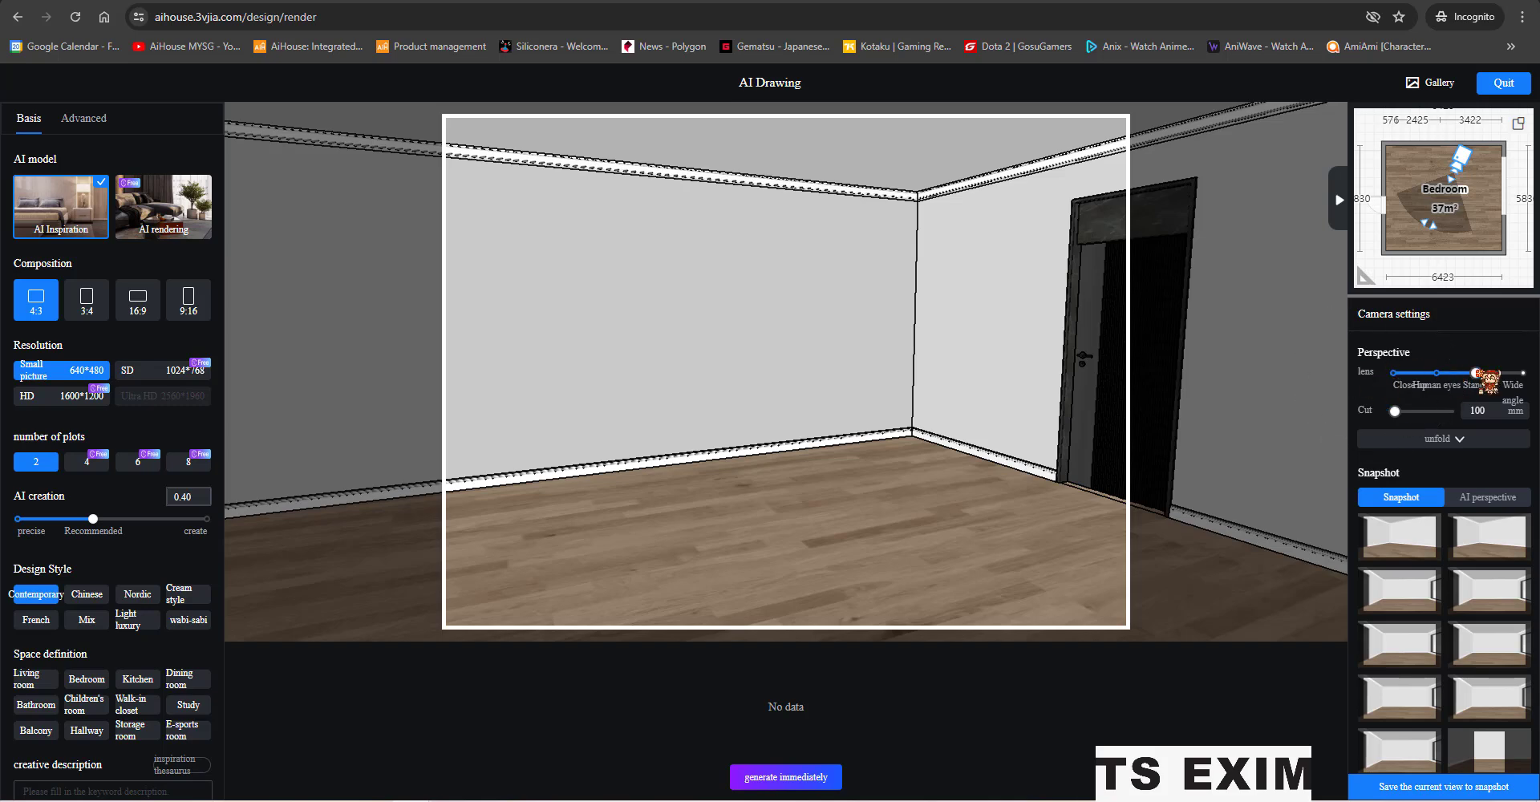
Set the camera lens to wide angle and the image composition to 16:9.
drag(1482, 374, 1525, 374)
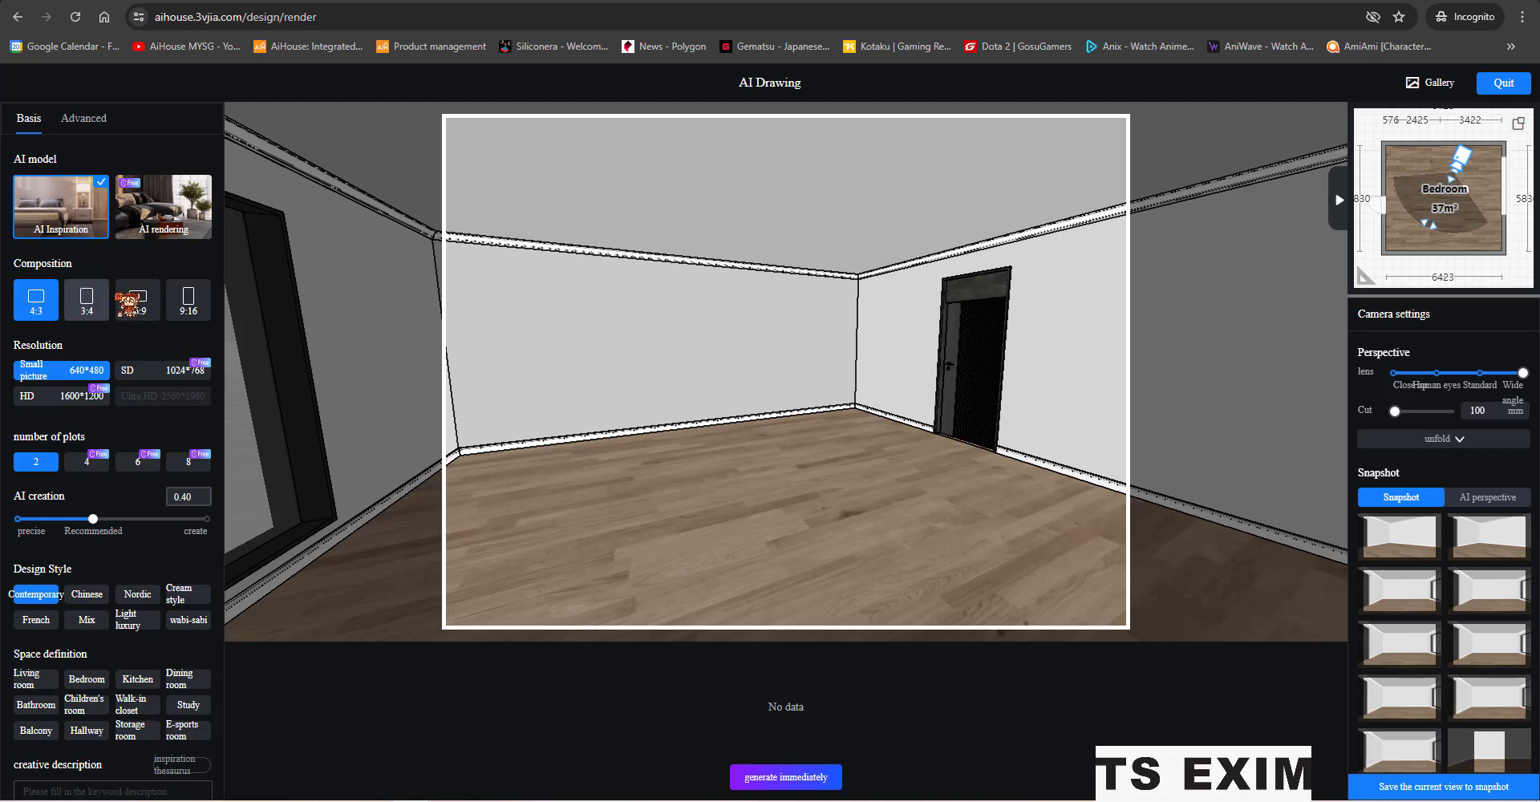
click(143, 312)
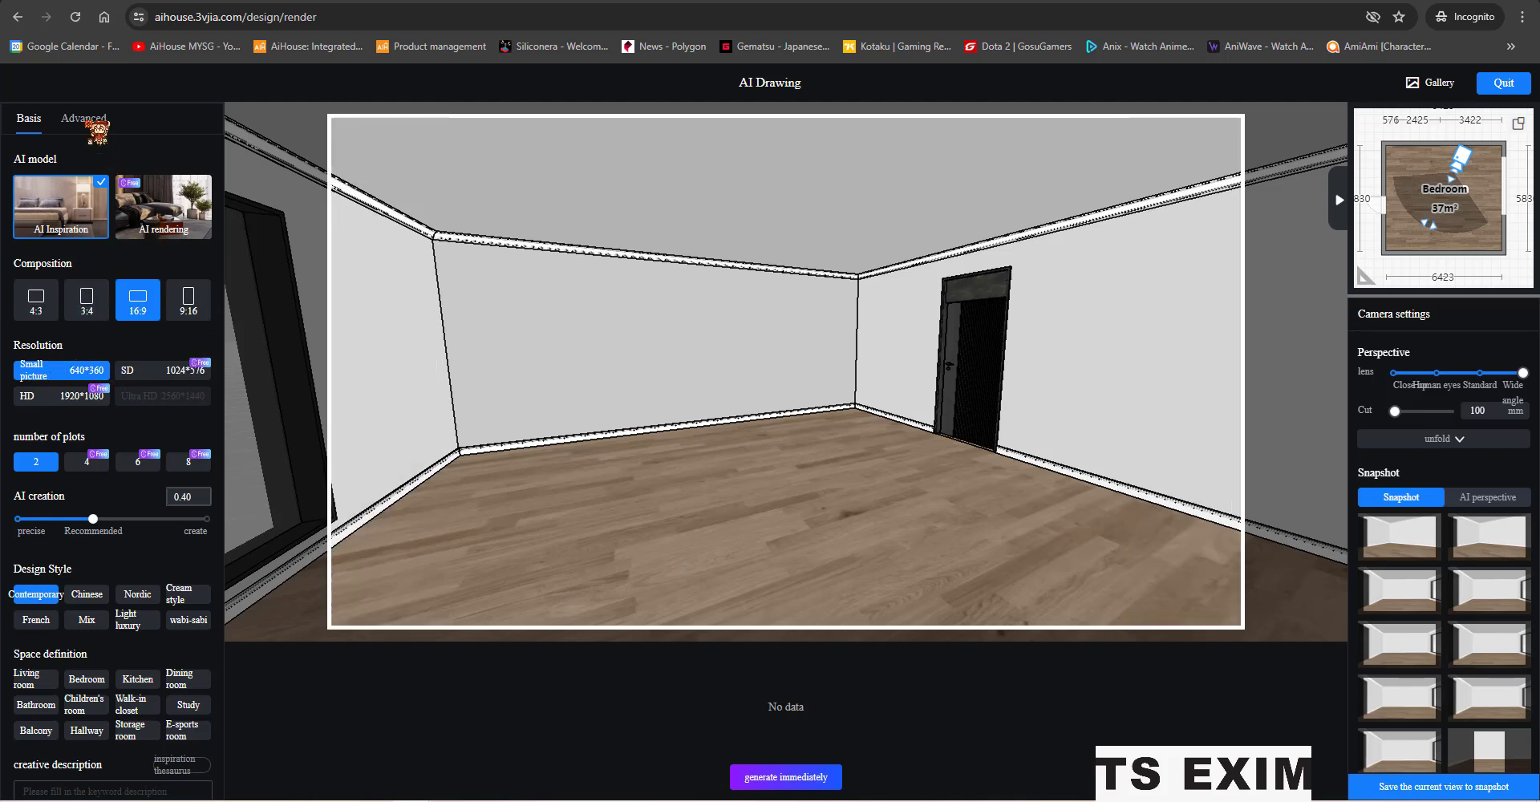
Try the AI rendering model, then return to the AI Inspiration model.
click(154, 216)
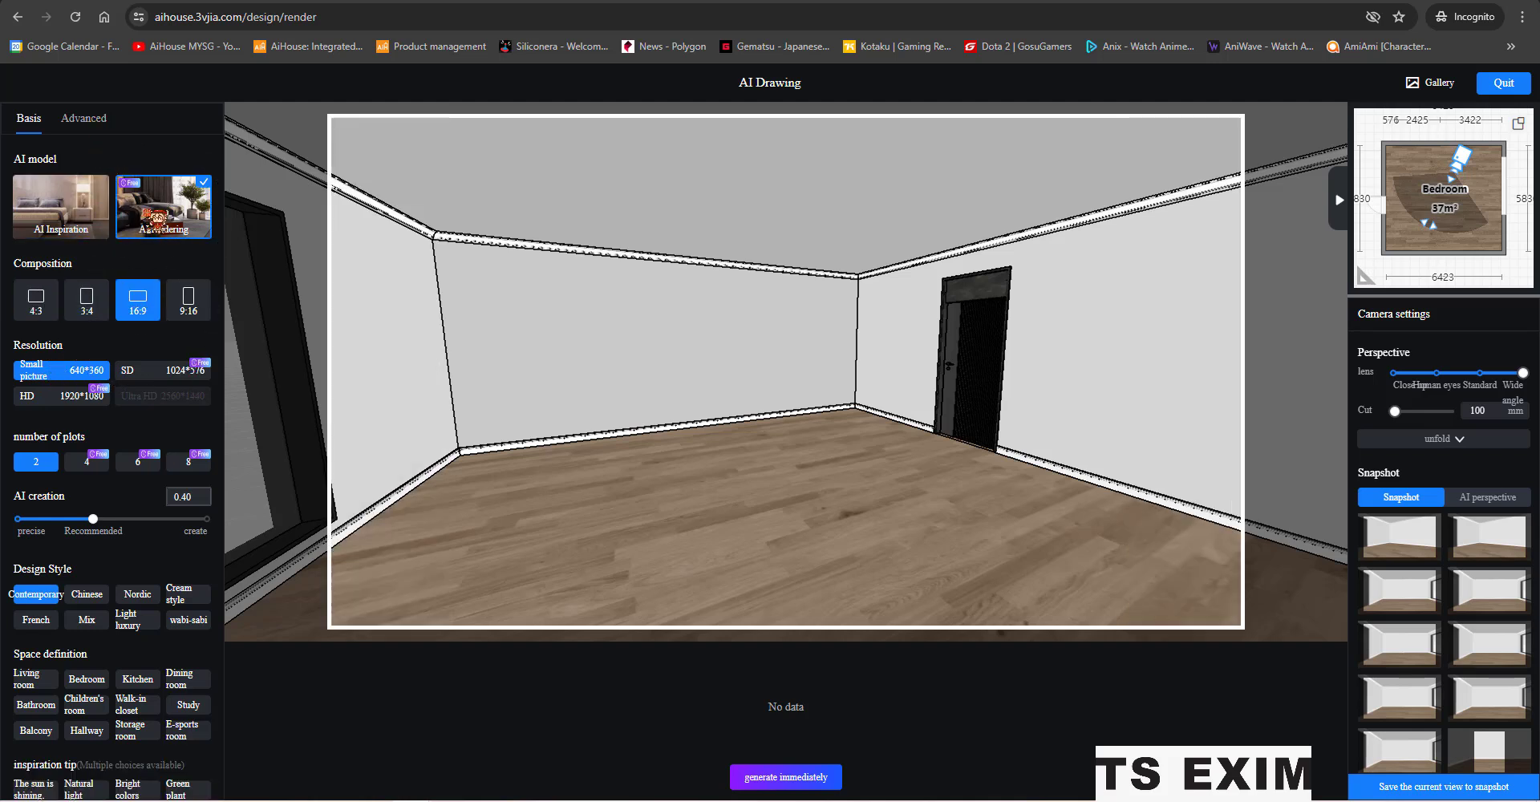
click(58, 212)
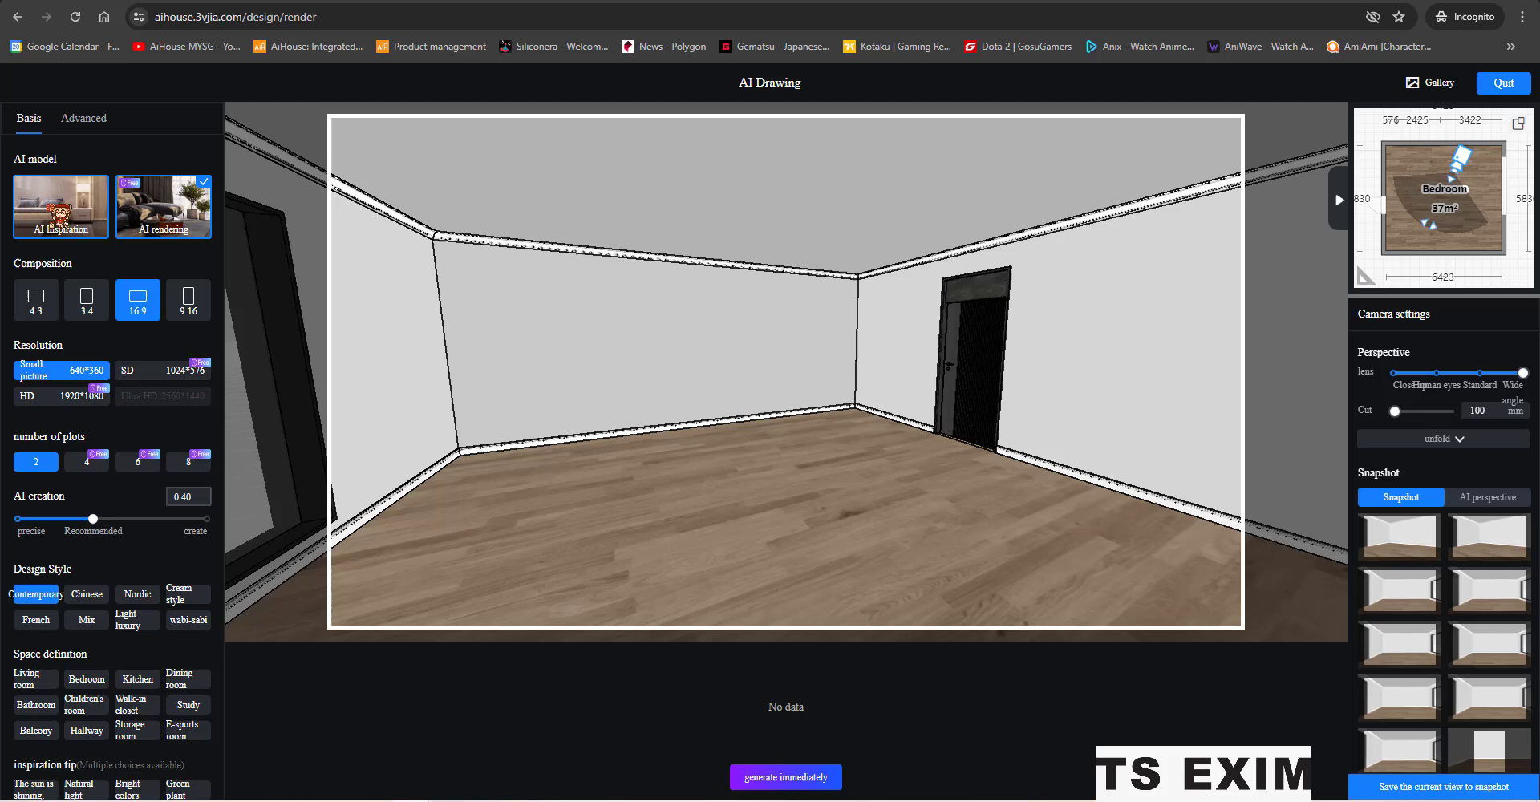
click(141, 215)
scroll(152, 321, down, 1)
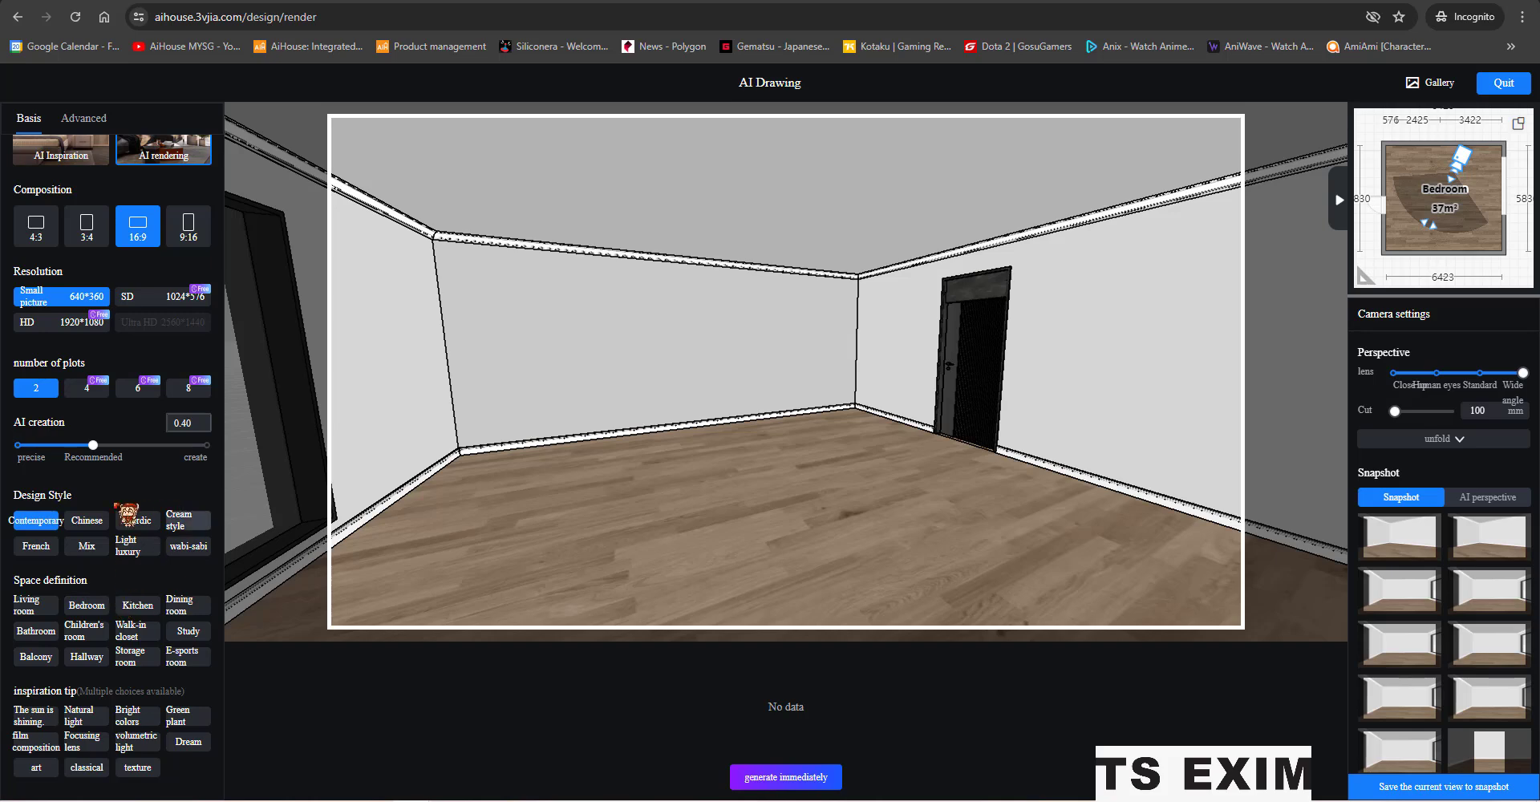
scroll(96, 321, up, 1)
click(64, 217)
Open the inspiration thesaurus for the creative description.
scroll(80, 280, down, 2)
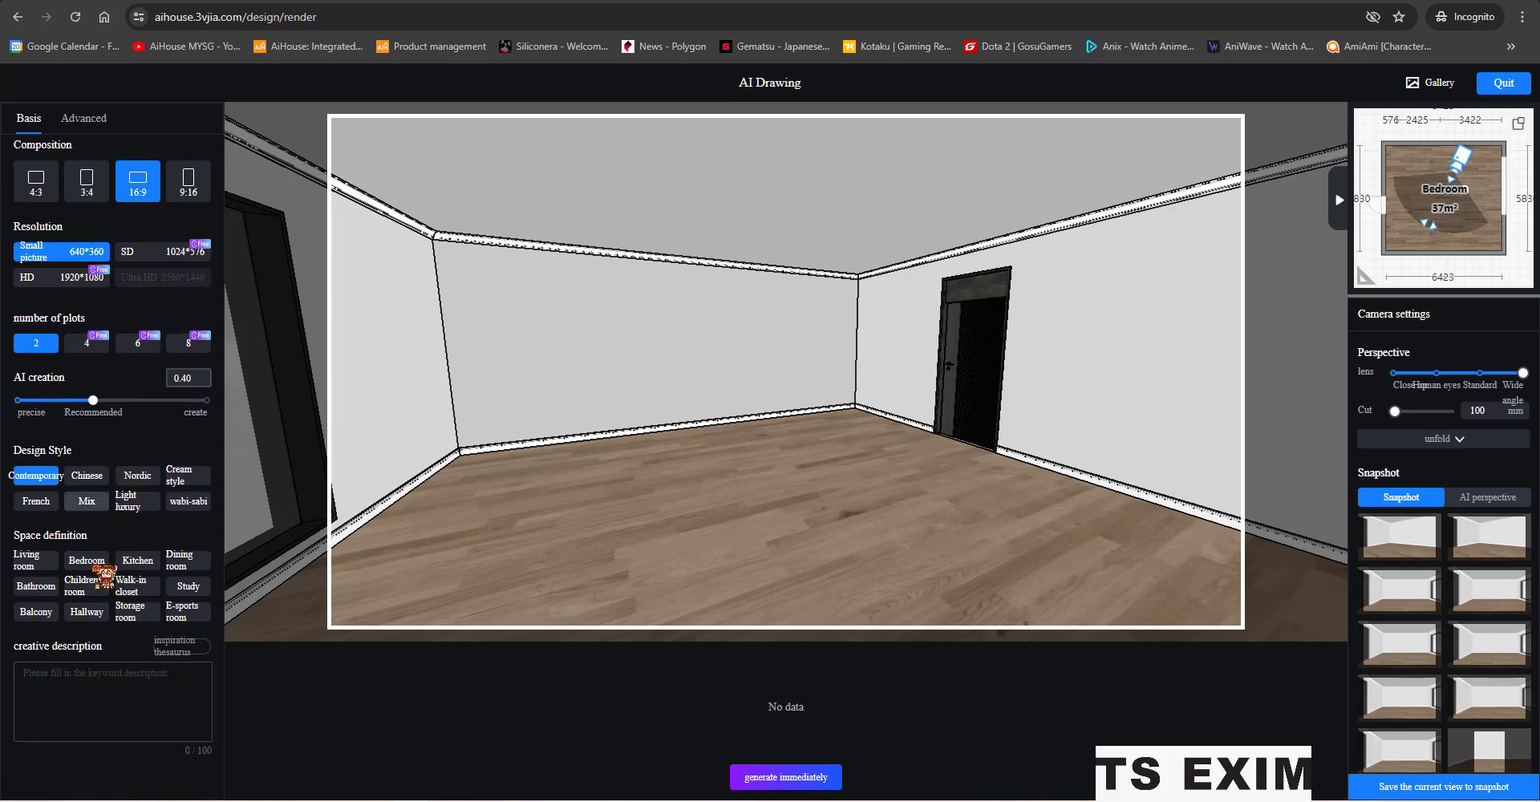
key(ctrl)
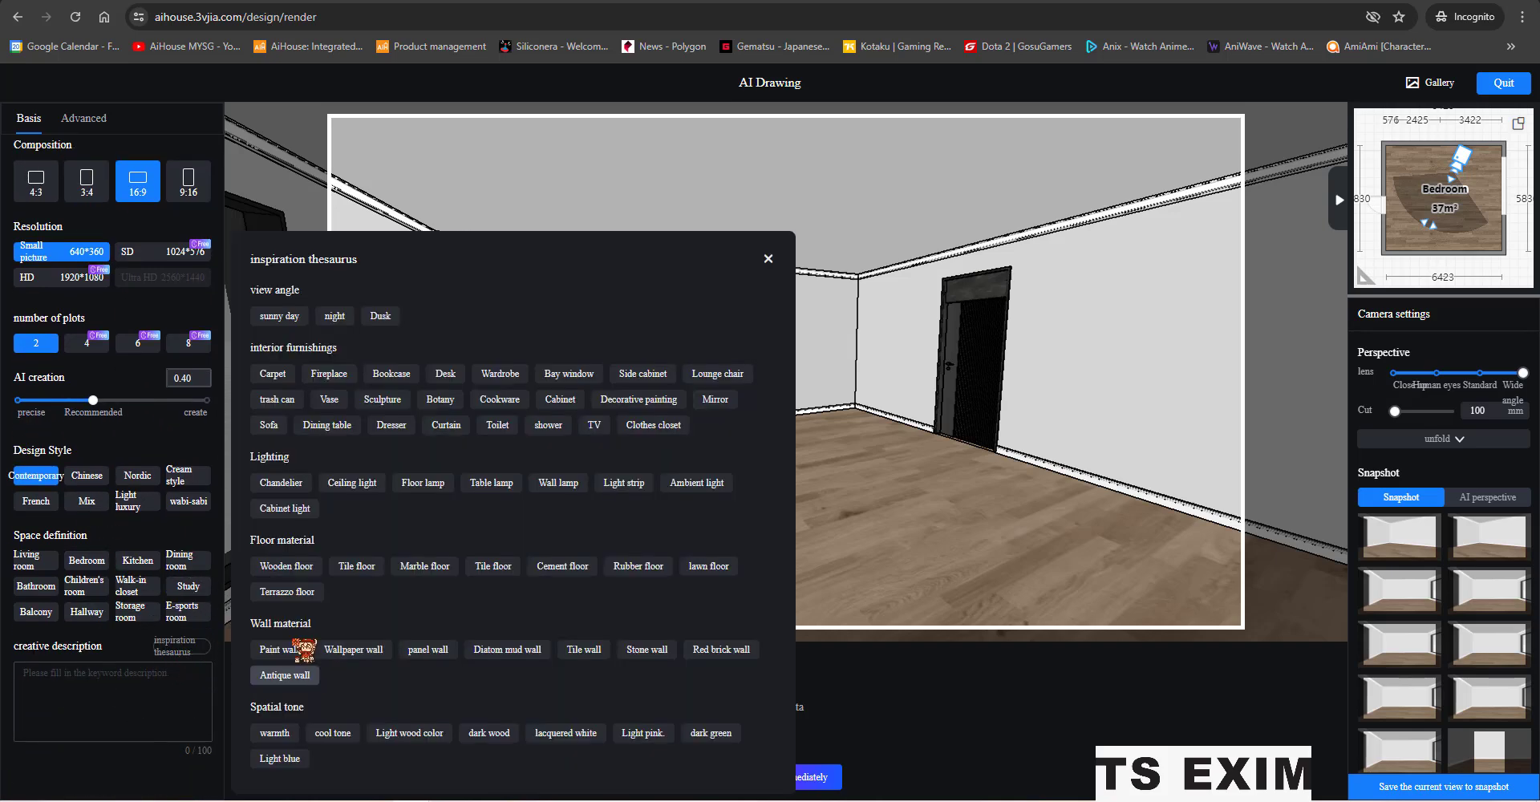
click(343, 317)
click(333, 374)
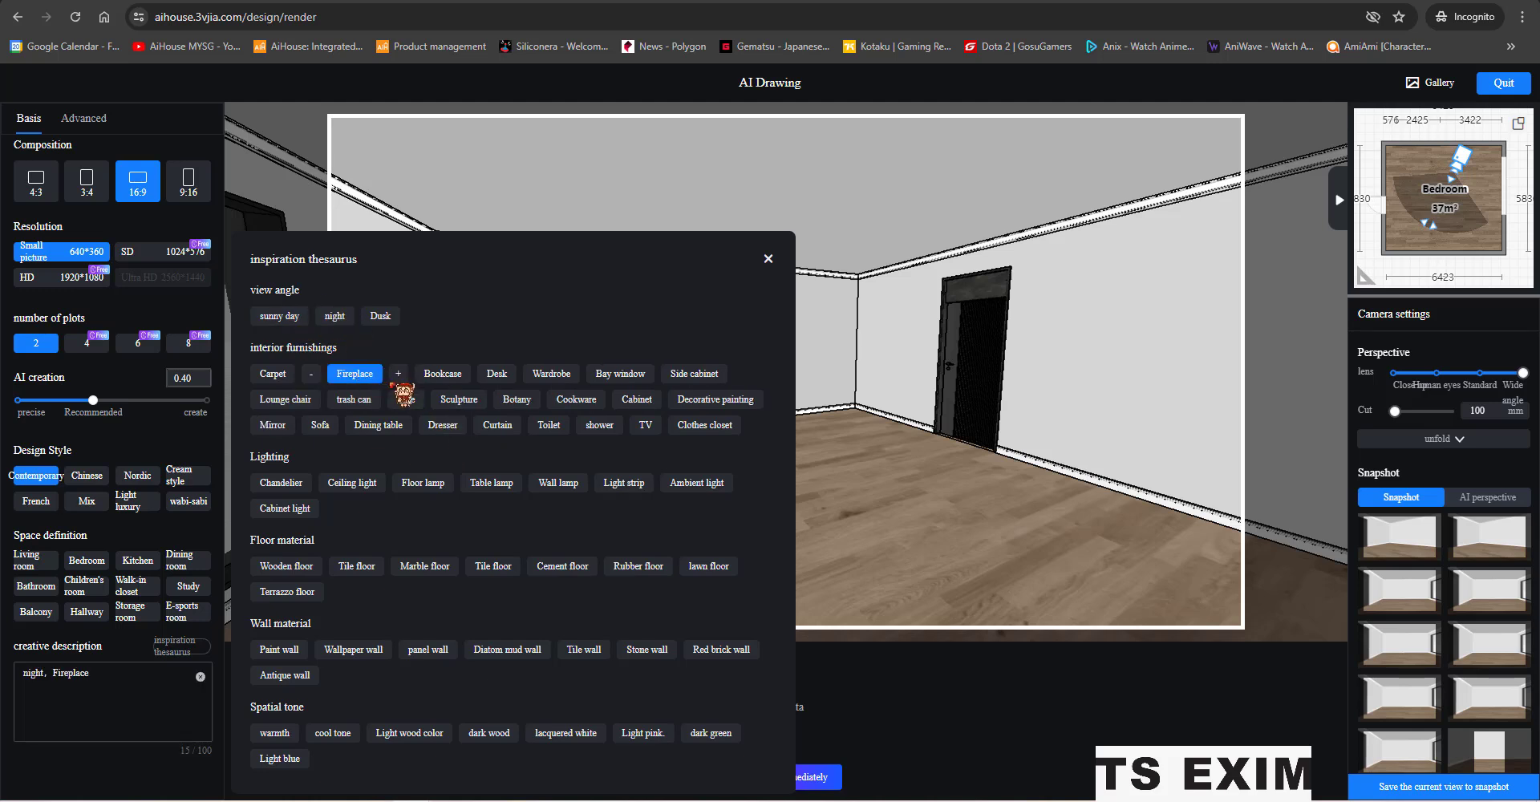
click(446, 375)
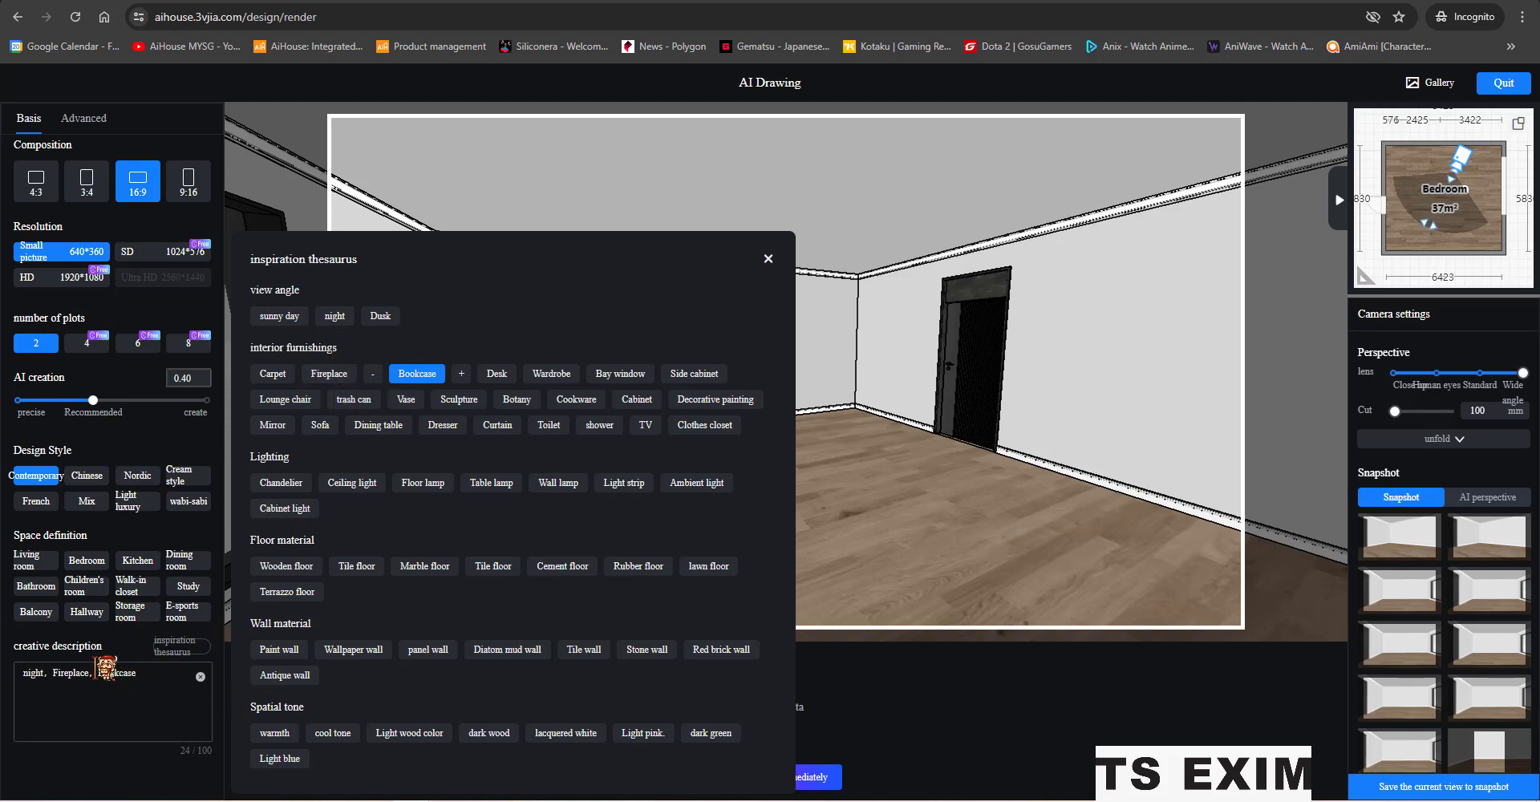
drag(135, 674, 3, 659)
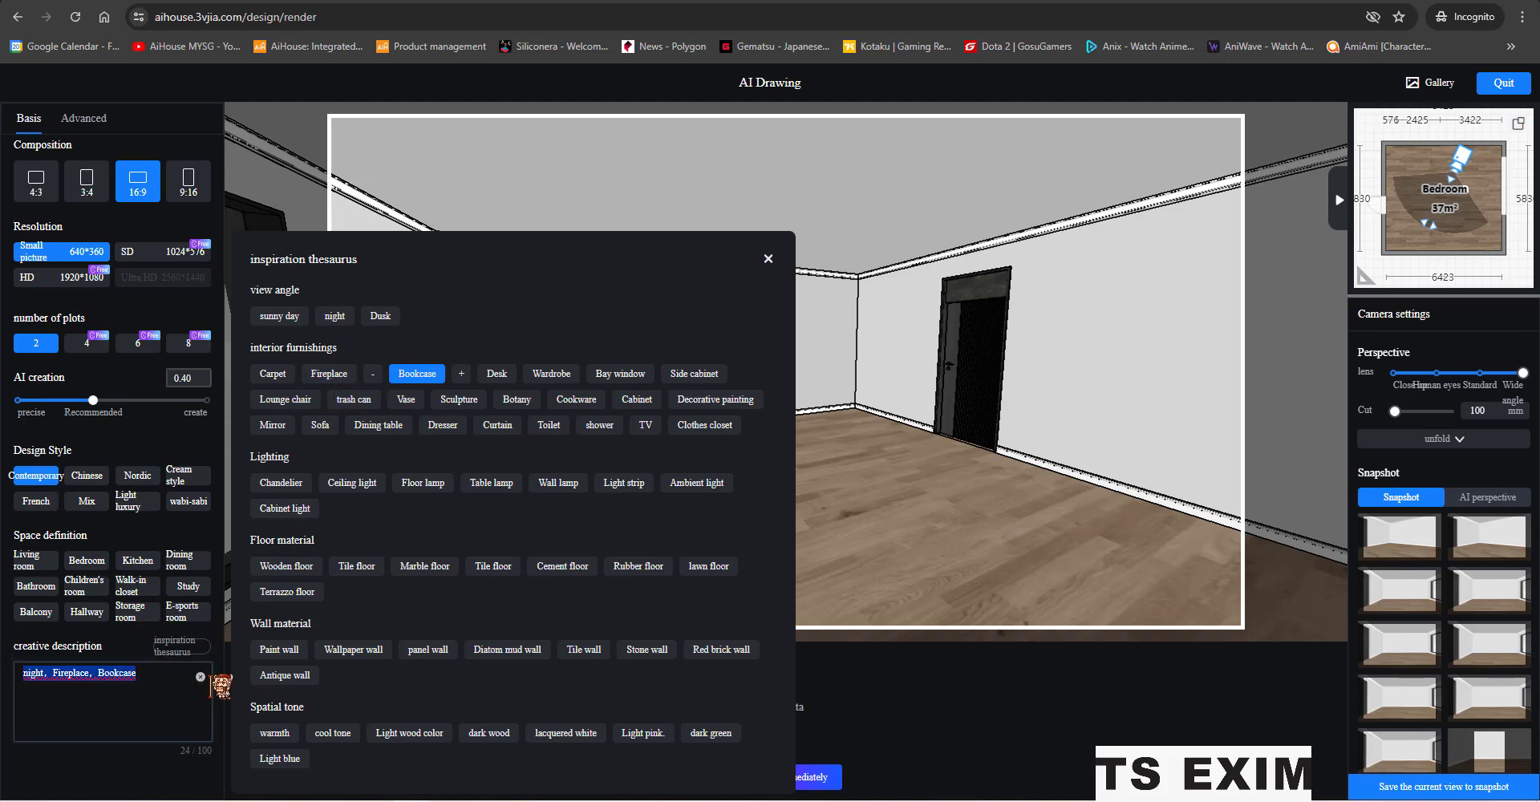
key(BackSpace)
Fill the creative description with the thesaurus keywords Bookcase, Carpet, Sculpture, Ceiling light, Tile floor and Wallpaper wall, and close the thesaurus.
click(413, 374)
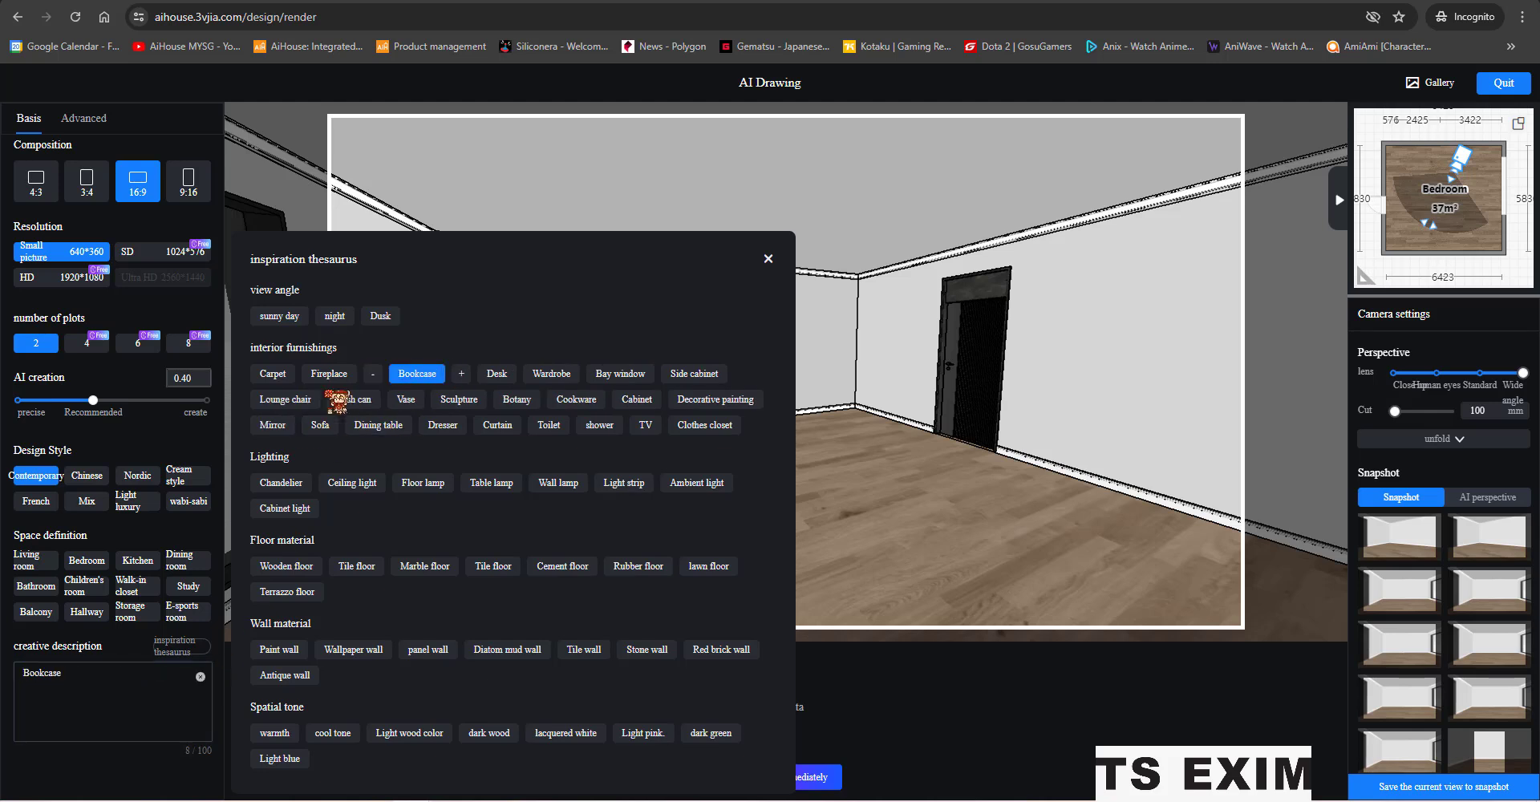
click(277, 376)
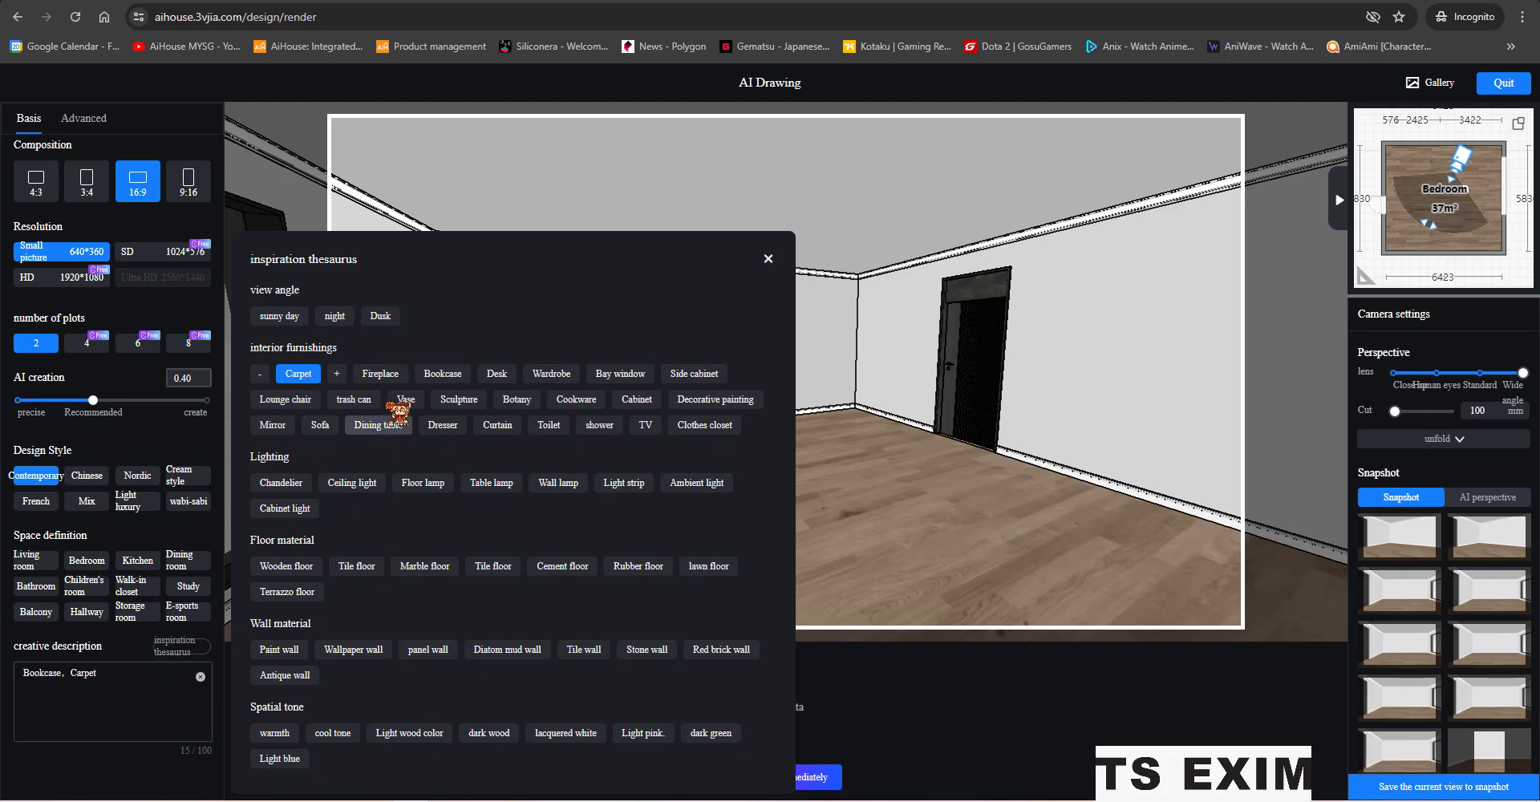
click(461, 401)
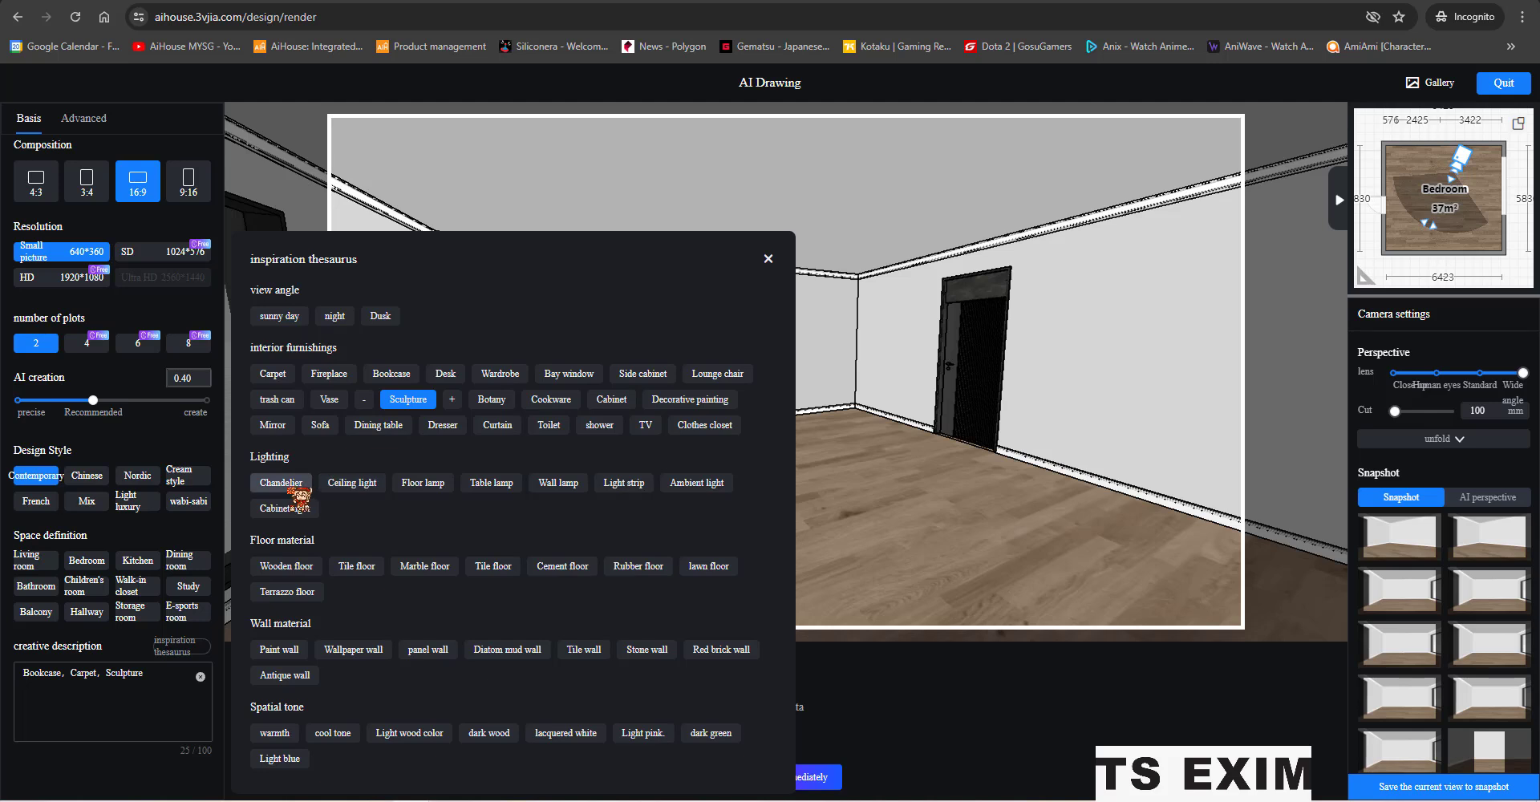
click(353, 486)
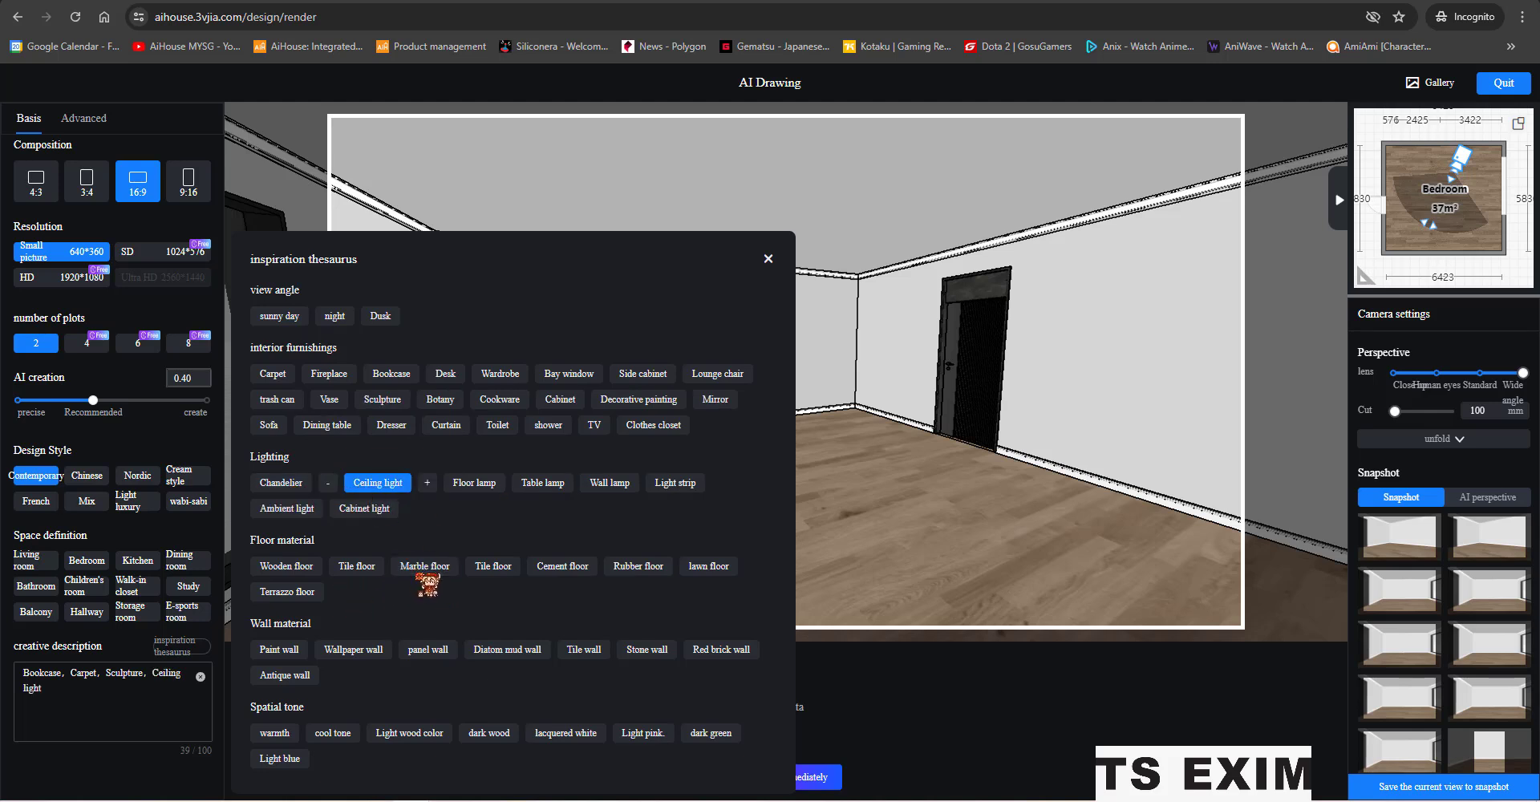
click(495, 568)
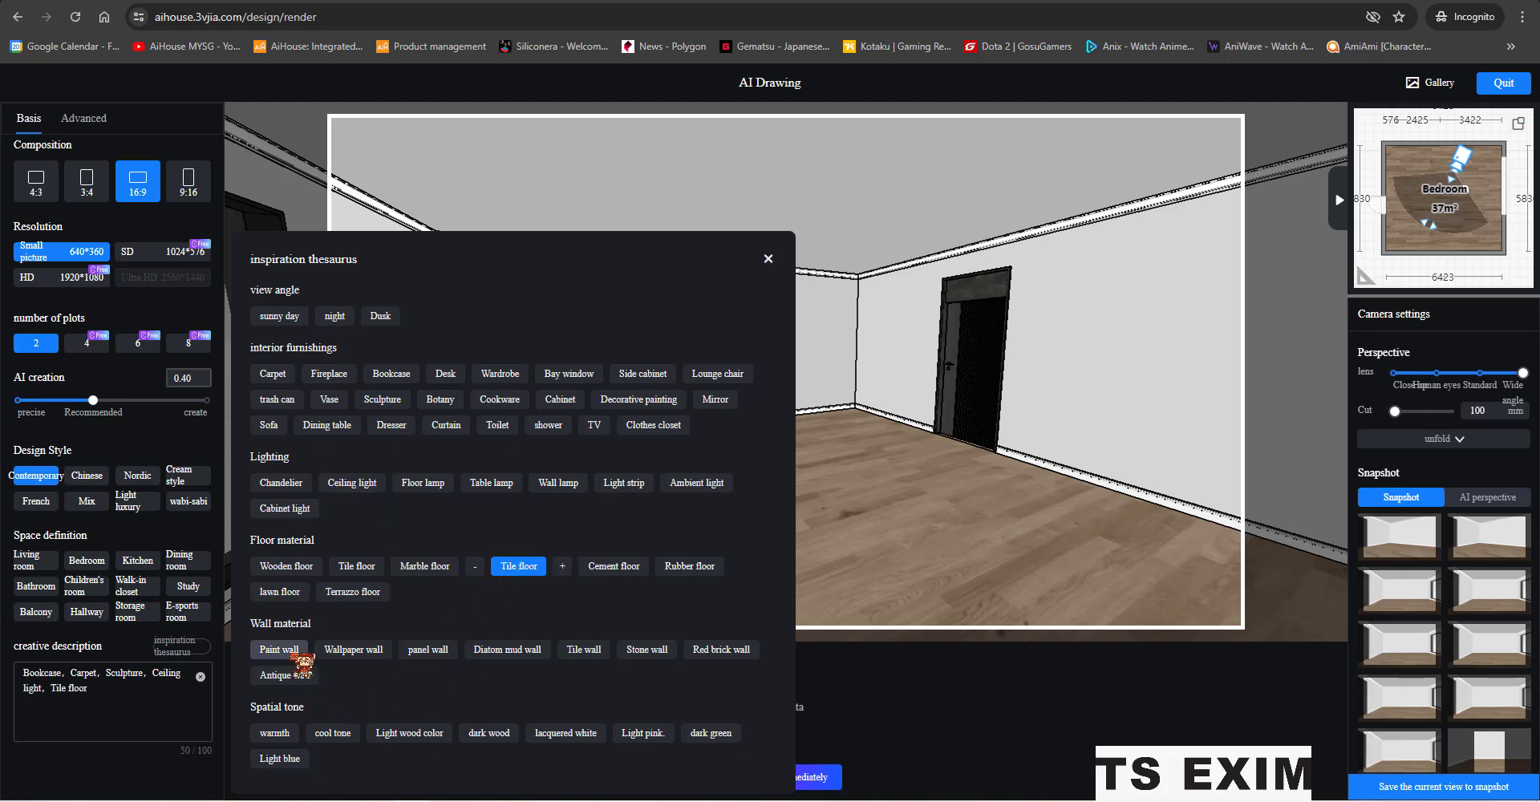
click(357, 649)
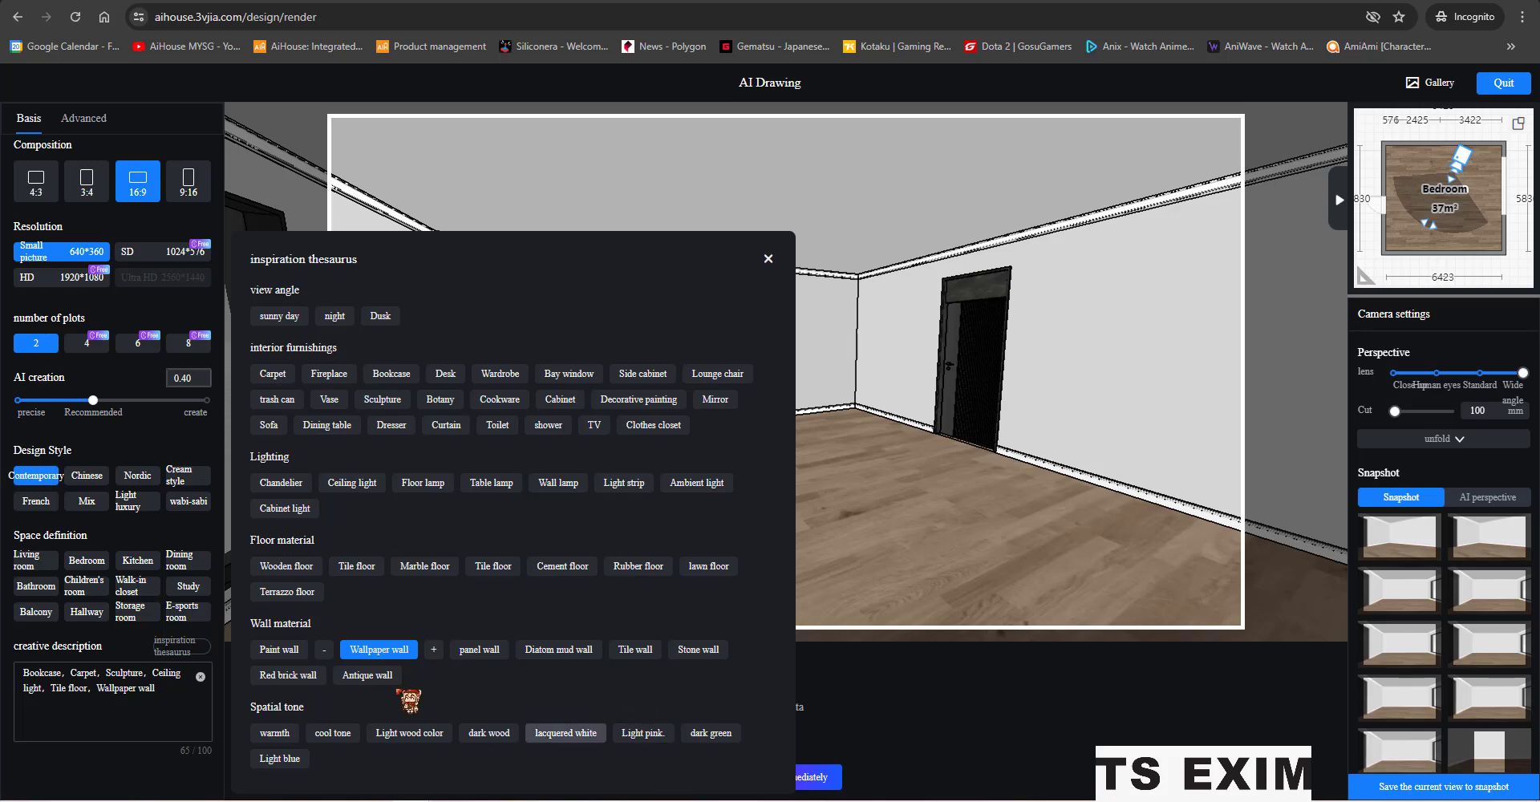
click(769, 257)
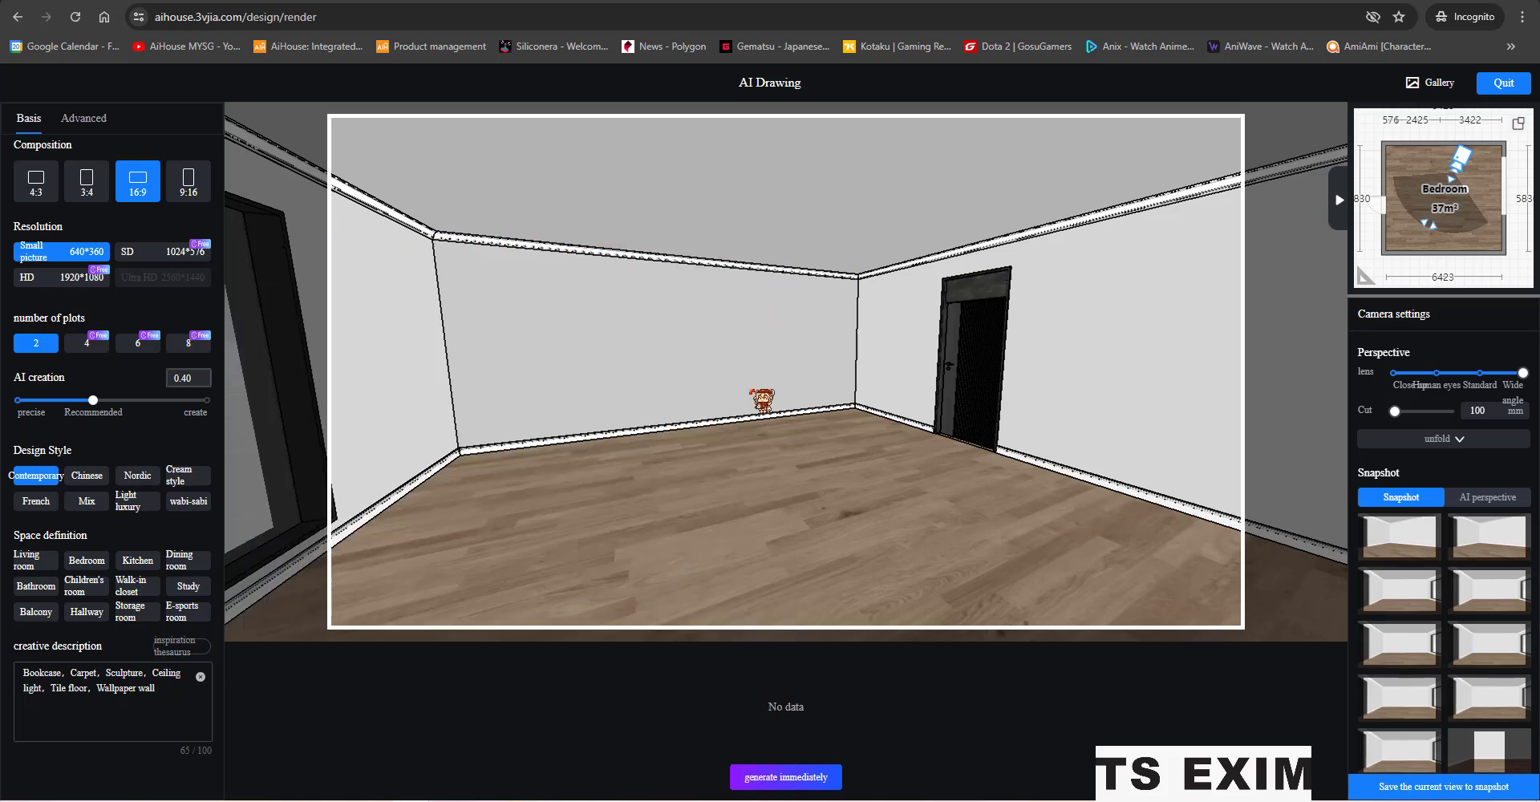
Move the render camera a little closer to the room corner beside the door.
scroll(752, 391, up, 5)
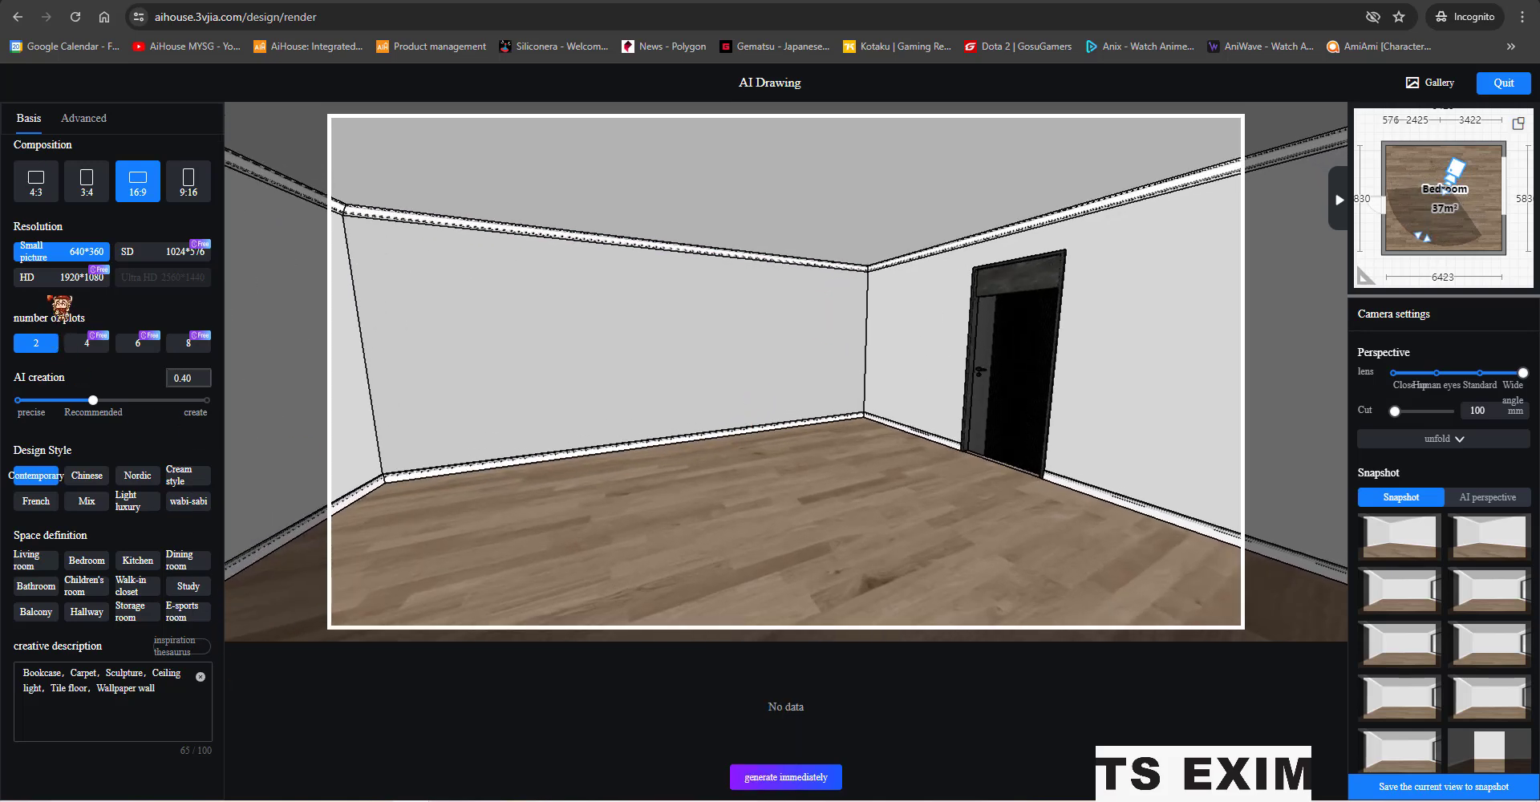
Try other numbers of plots and a stronger AI creation value, then return to 2 plots and 0.40.
scroll(72, 250, up, 2)
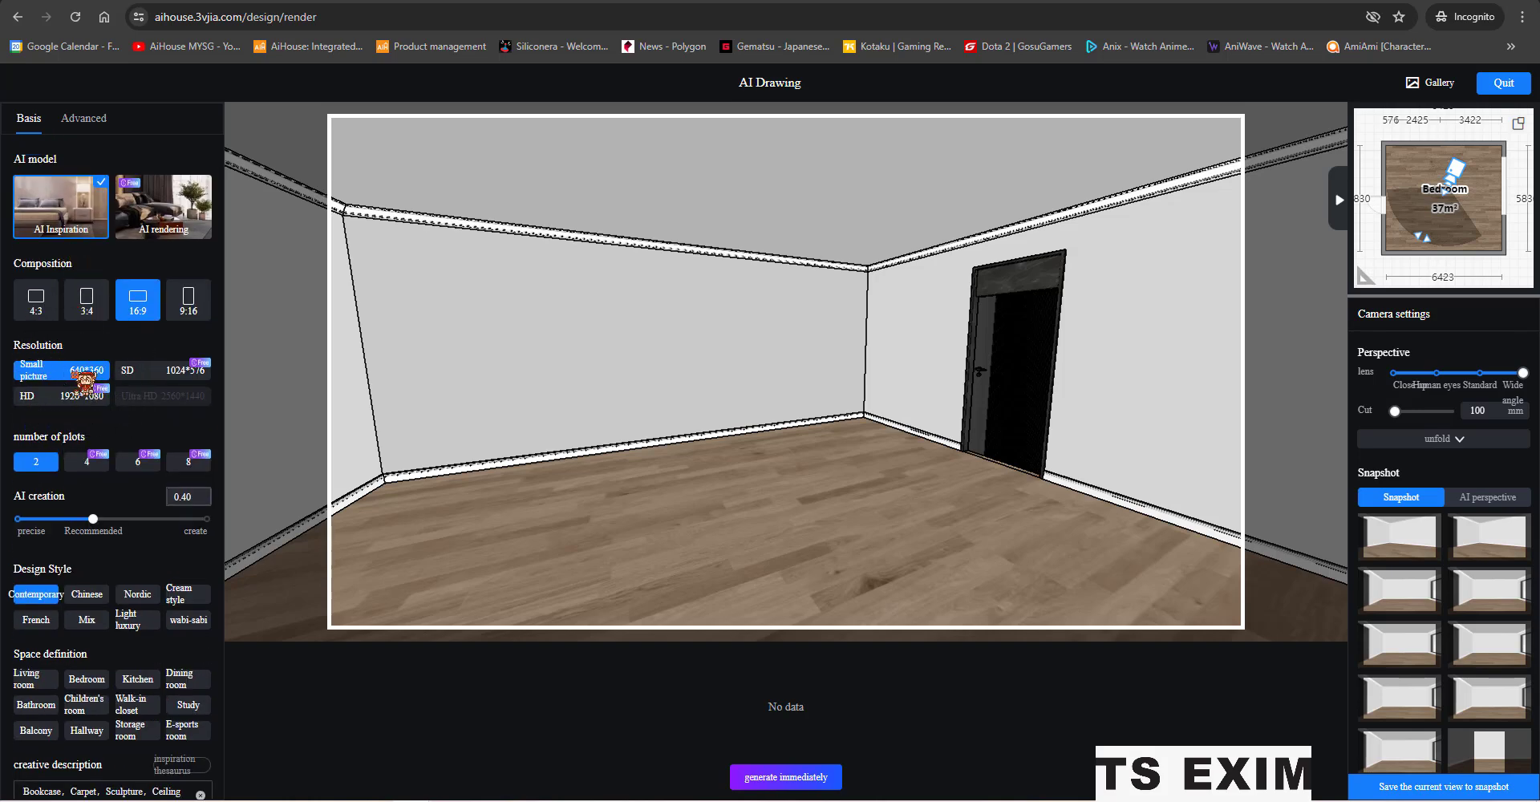
click(66, 397)
click(61, 463)
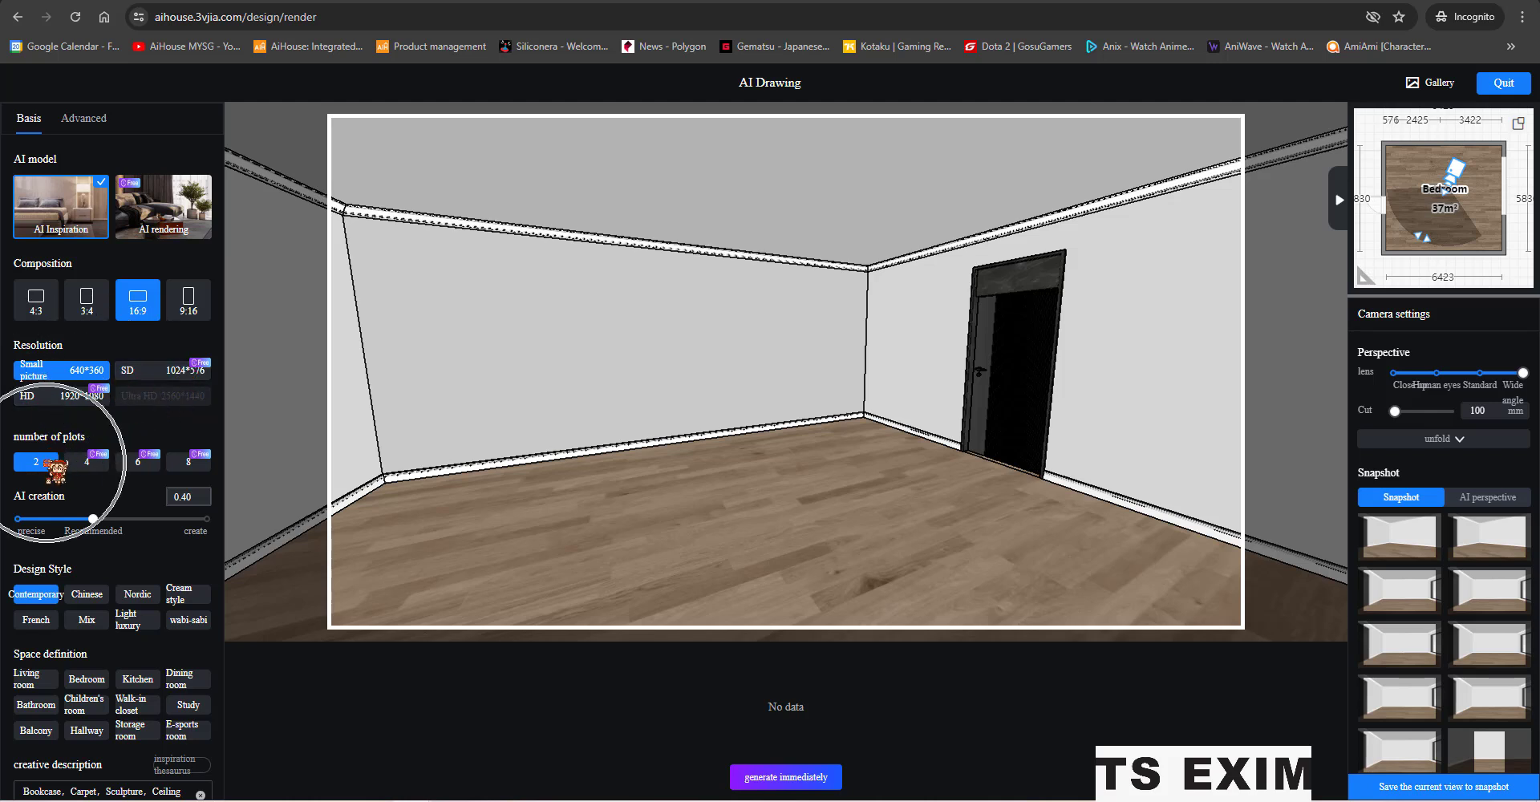
click(138, 462)
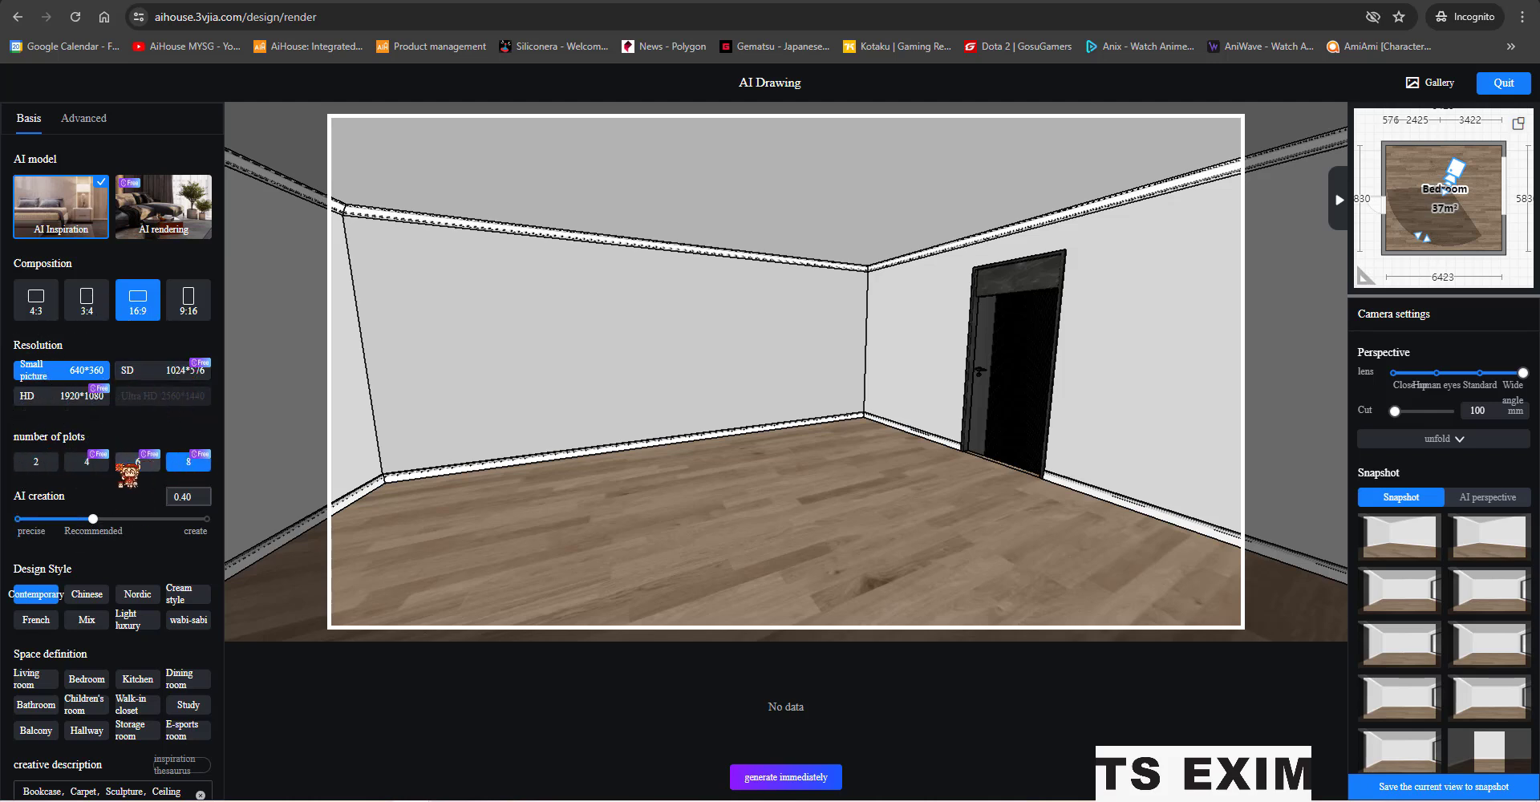
click(88, 463)
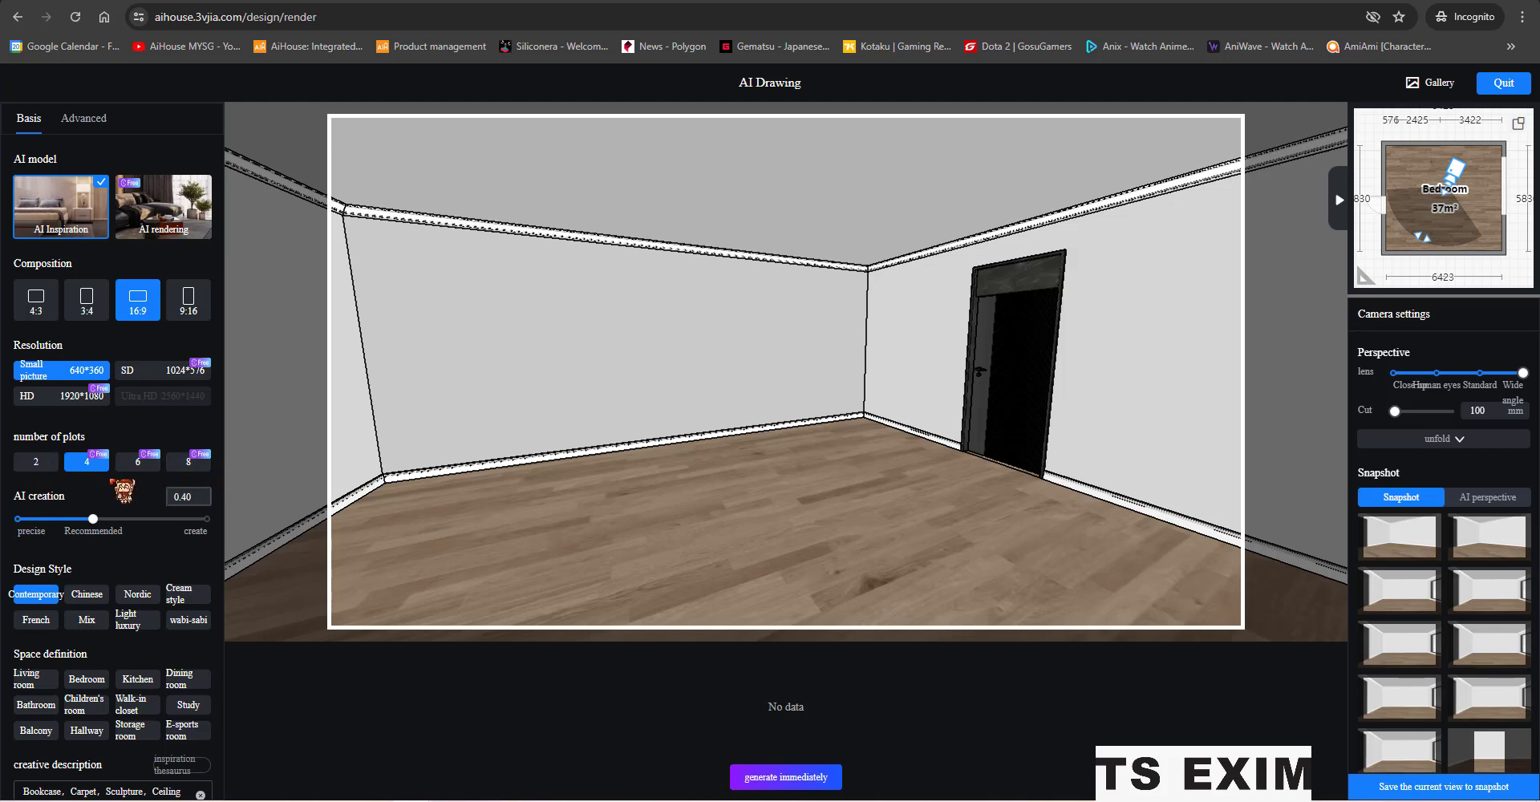
click(35, 462)
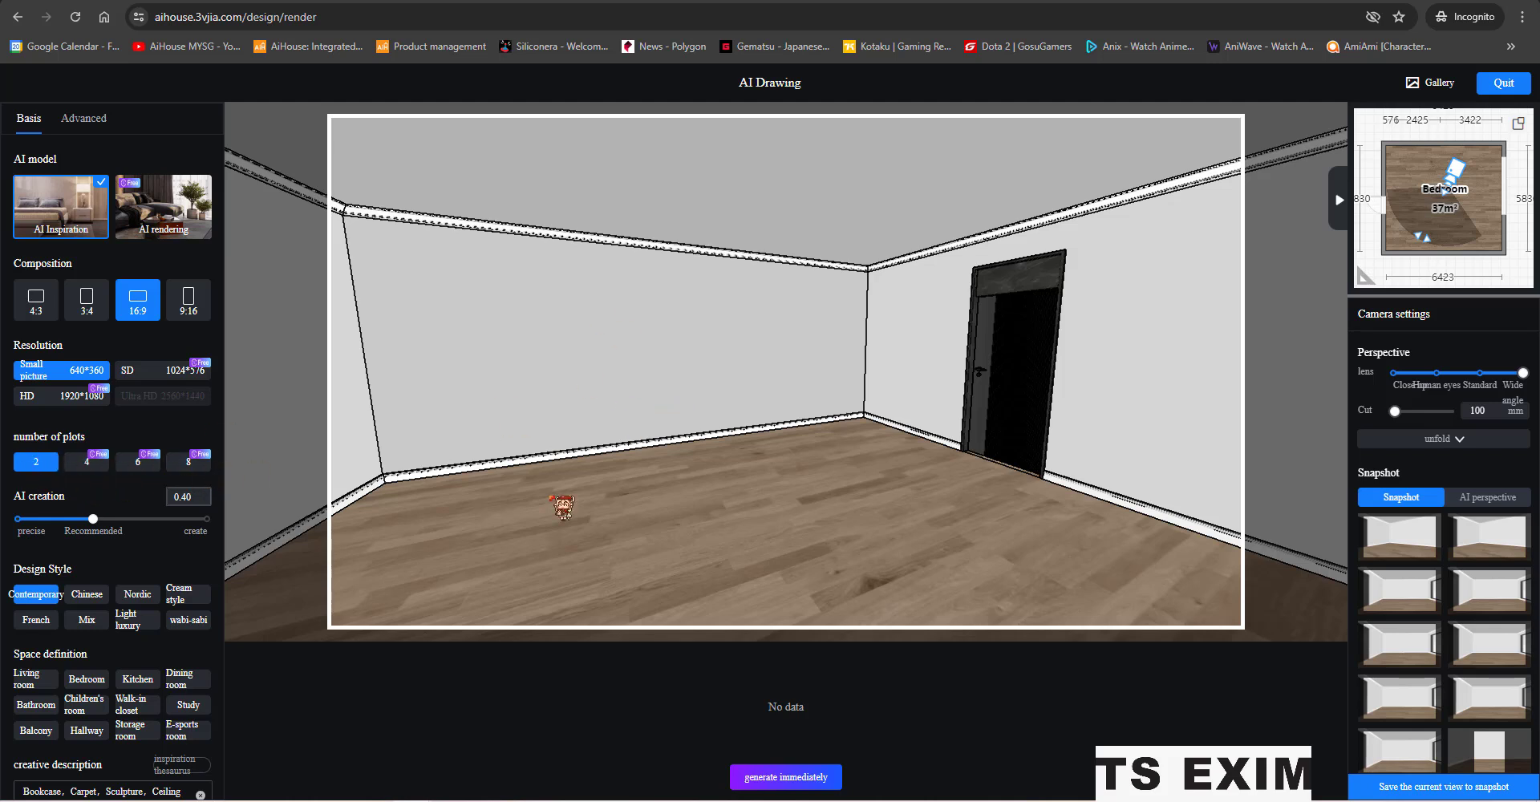
click(88, 463)
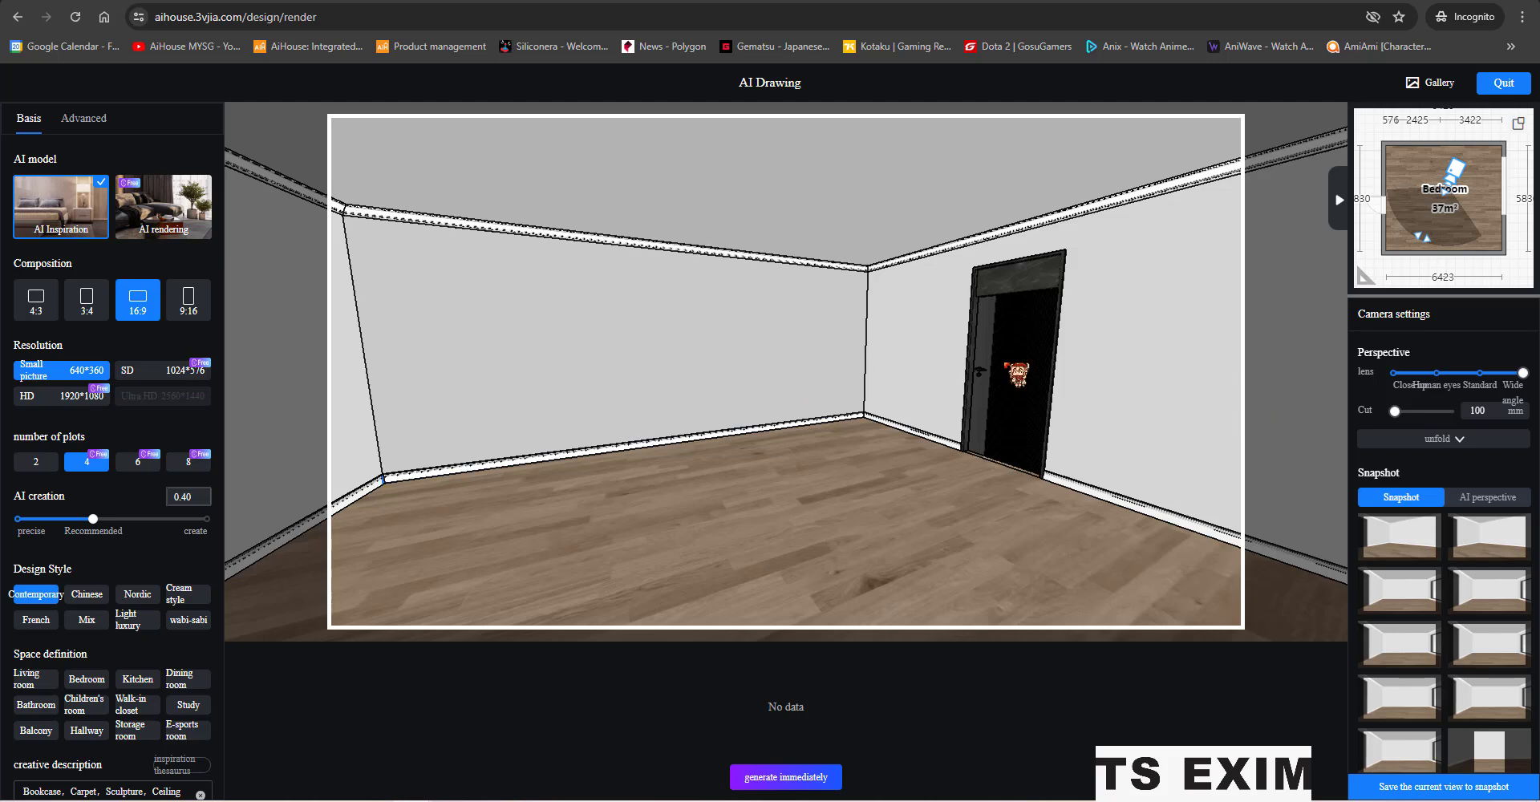
click(35, 462)
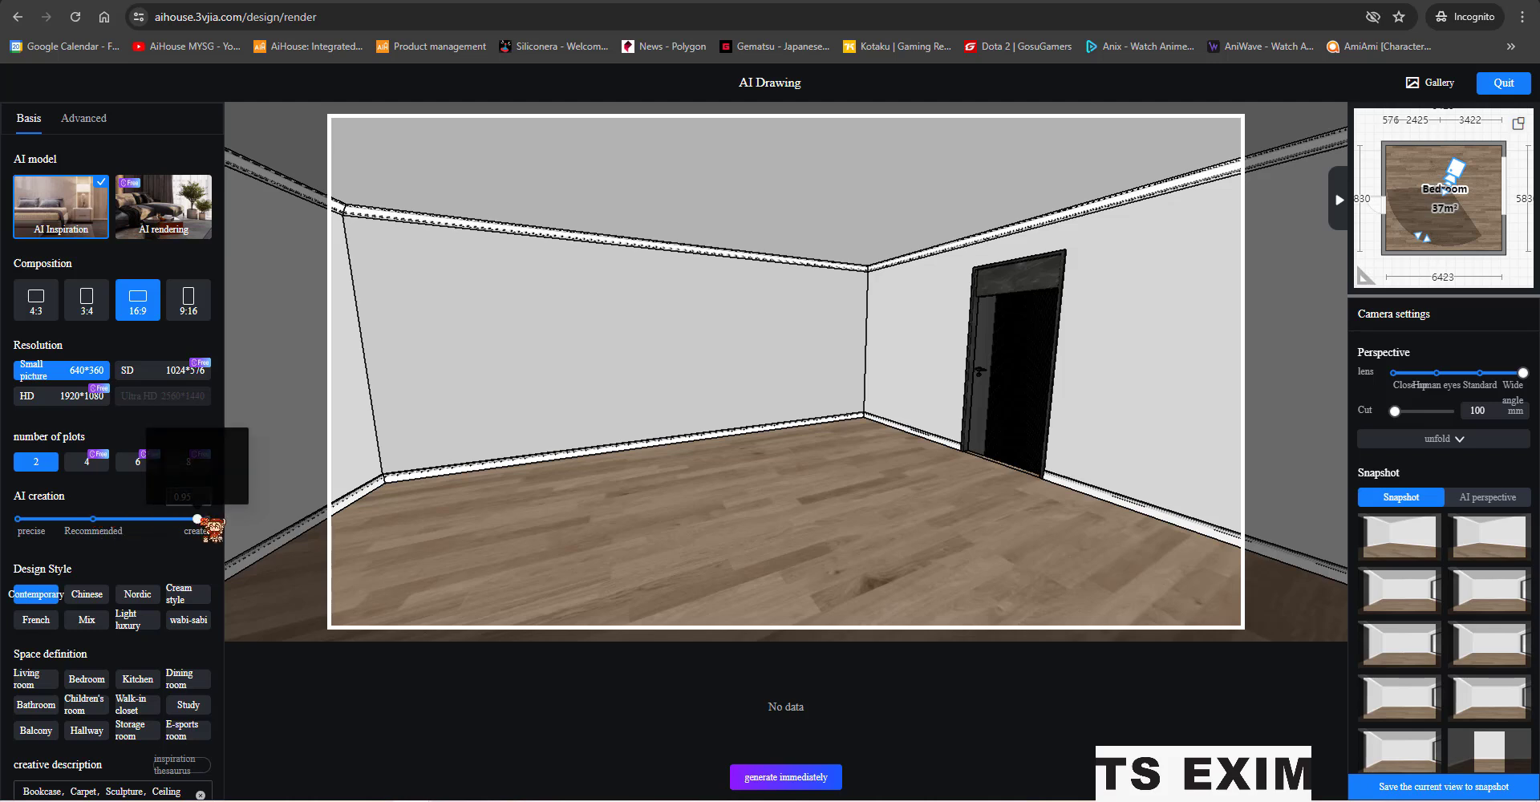
click(91, 522)
mouse_move(86, 523)
mouse_down()
mouse_move(72, 523)
mouse_move(90, 523)
mouse_up()
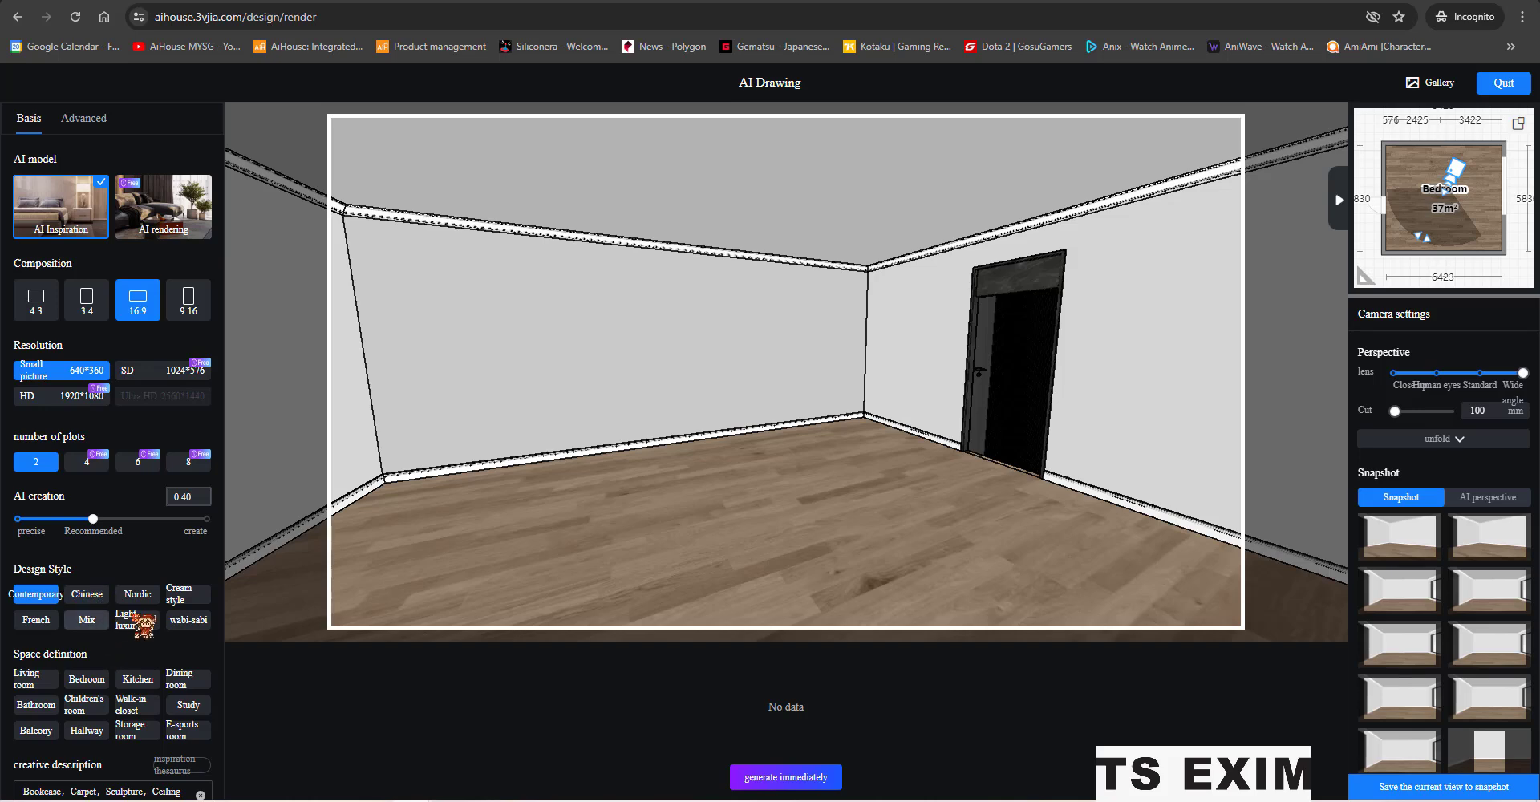
Set the design style to Mix and the space definition to Living room.
scroll(92, 610, down, 2)
click(89, 503)
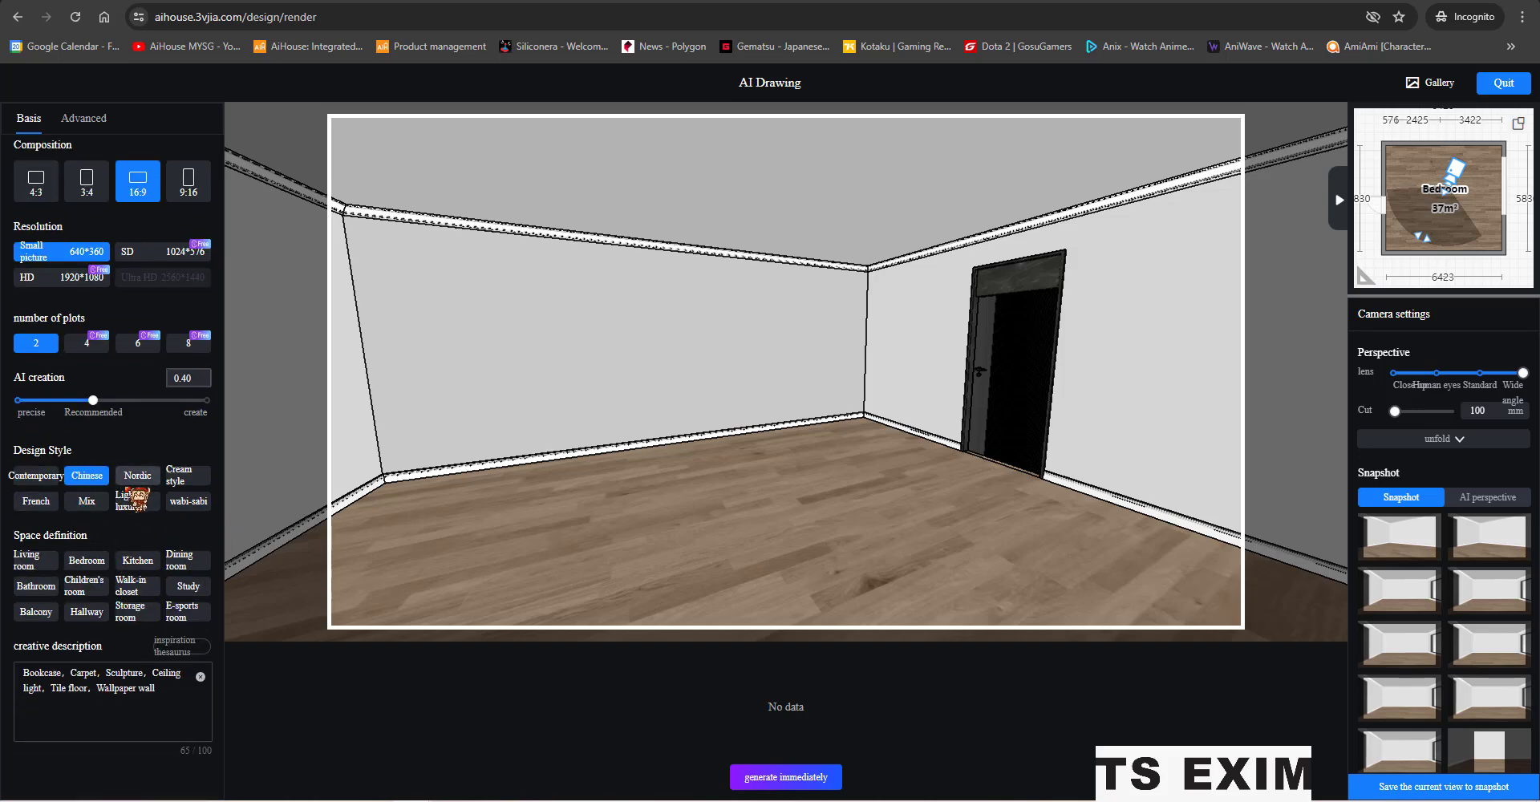
click(189, 502)
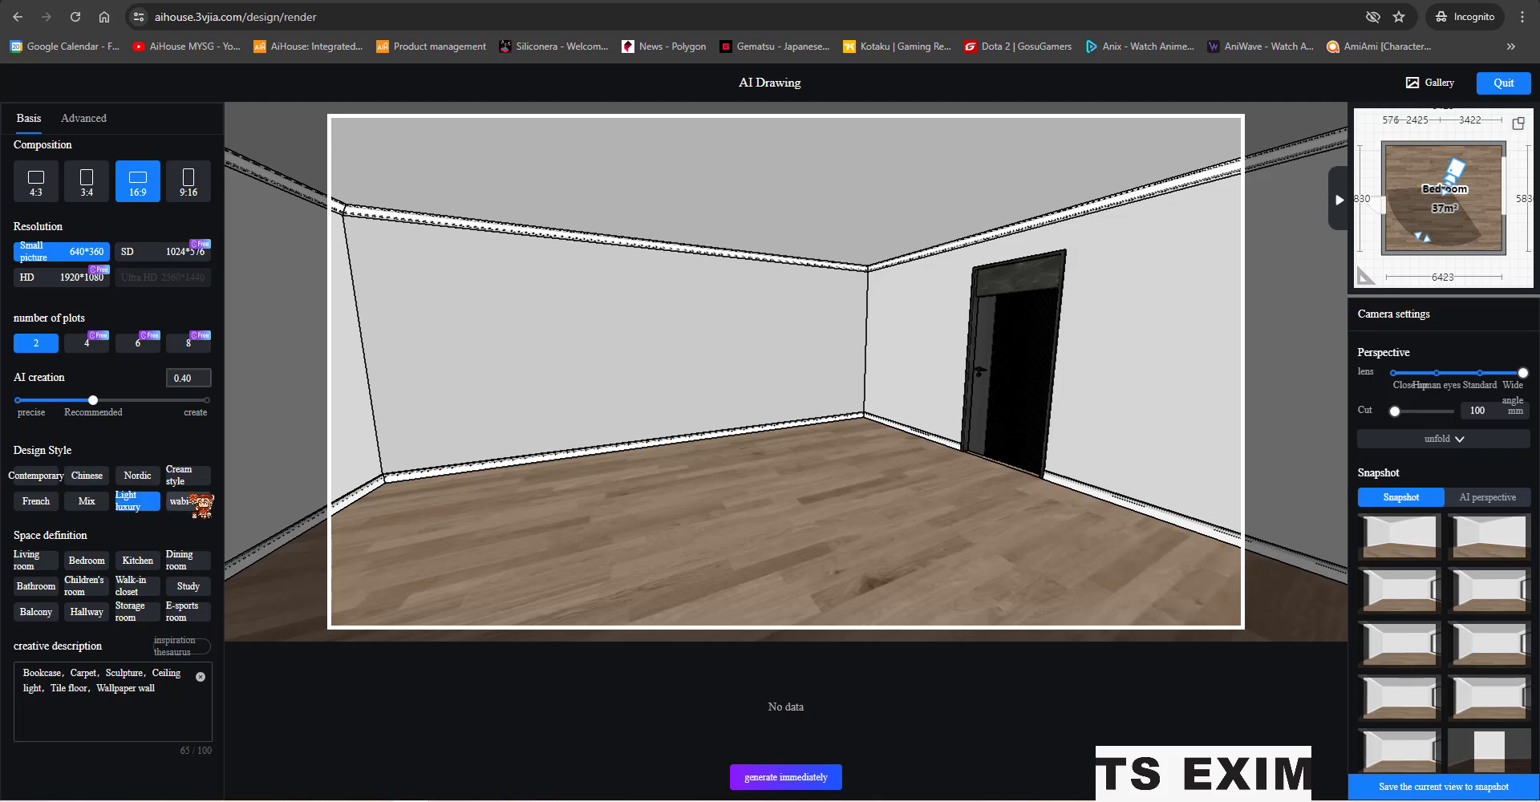
click(90, 503)
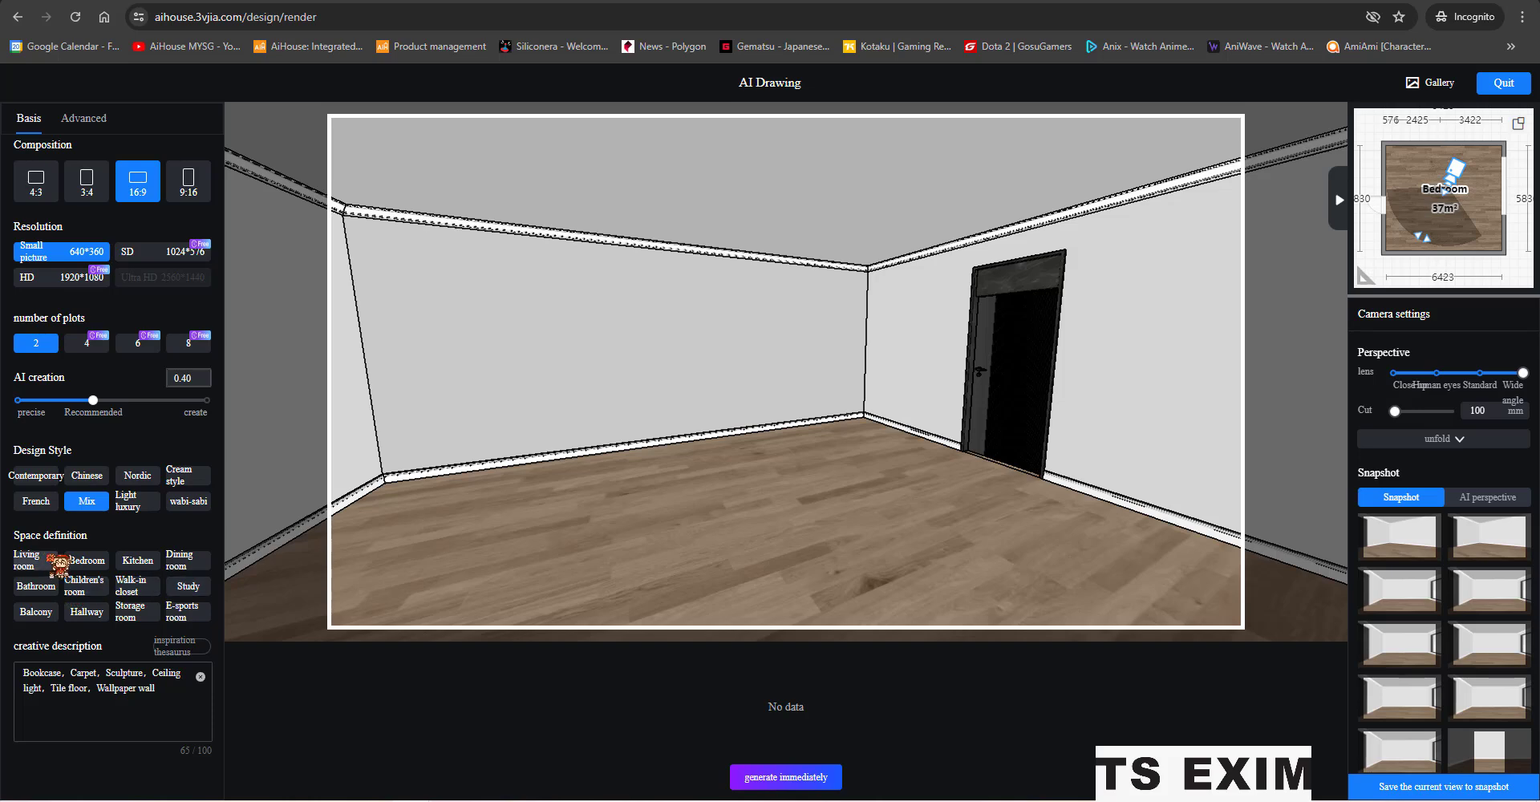
click(50, 562)
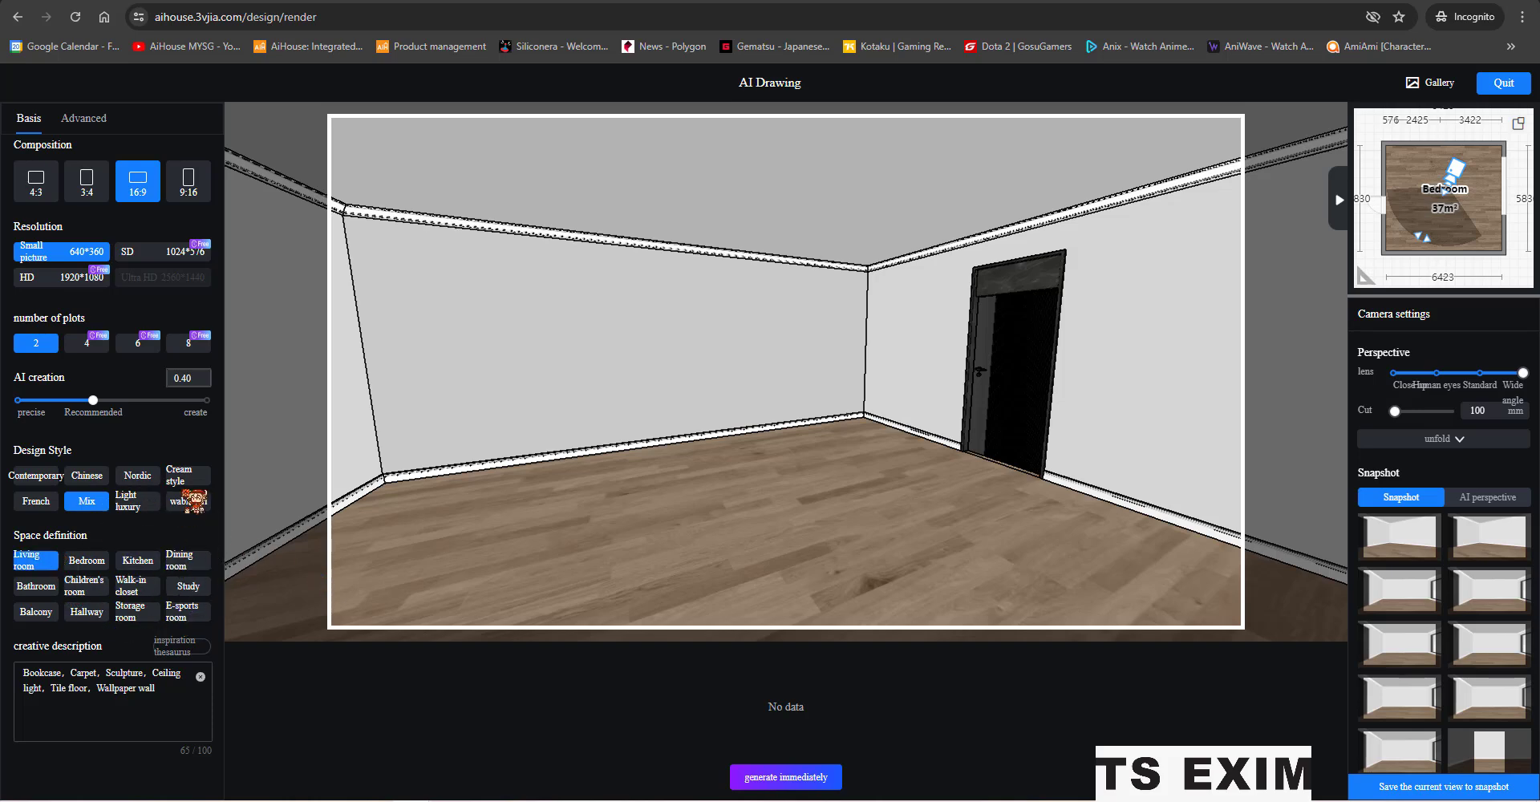
Generate the AI images of the room with the chosen settings.
scroll(191, 499, up, 2)
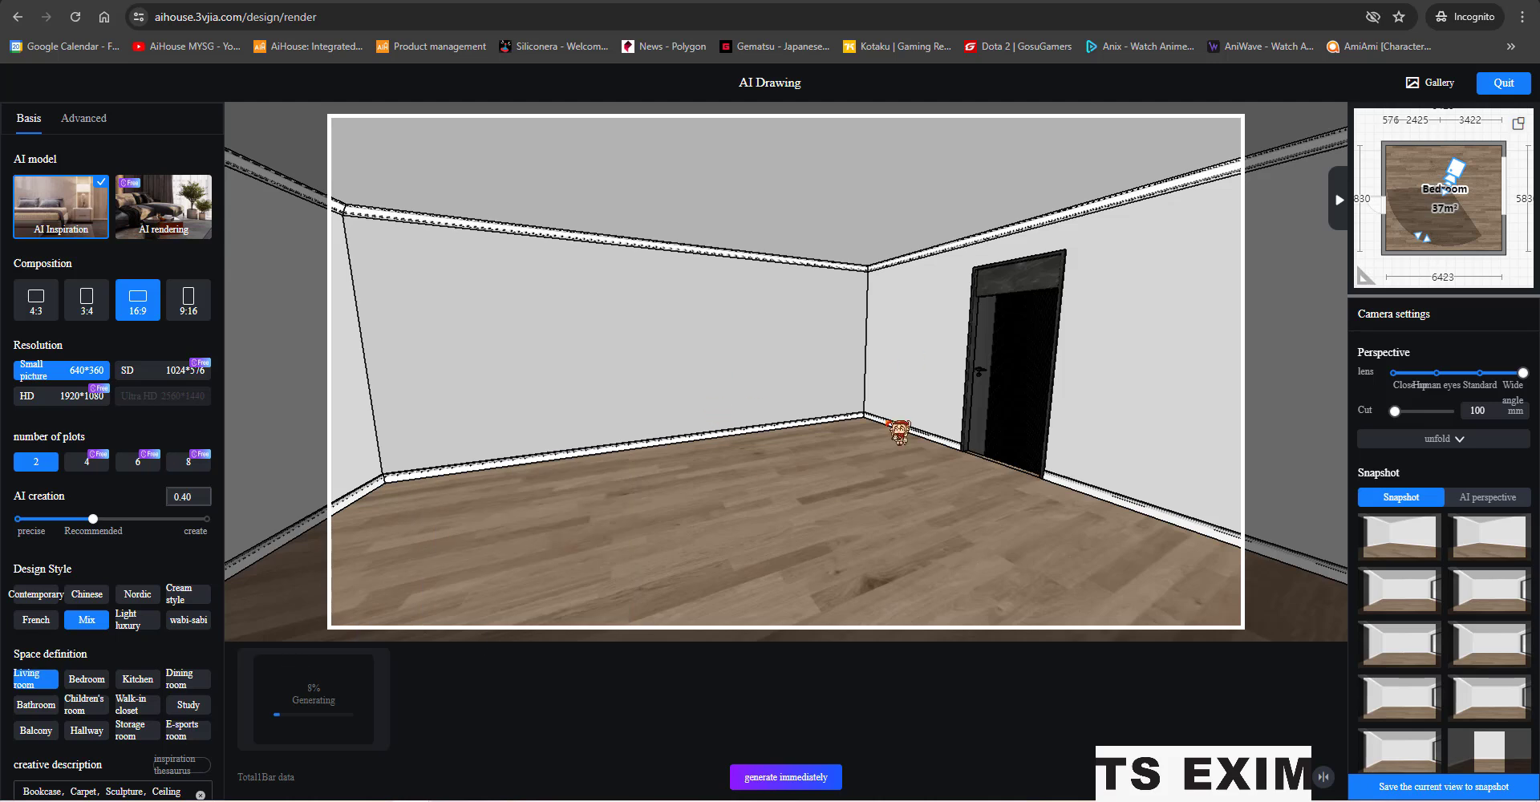
click(393, 718)
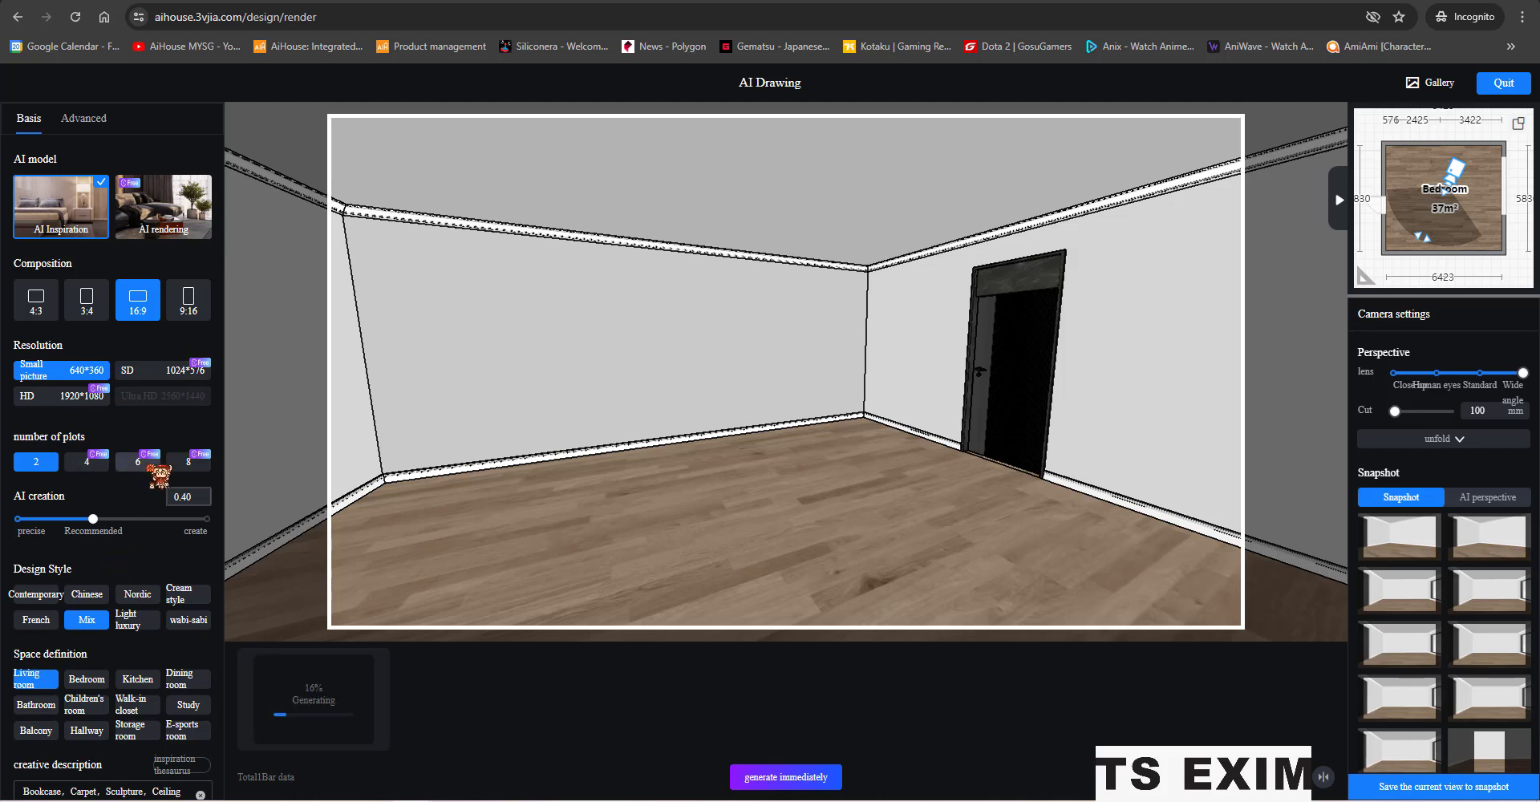
key(ctrl)
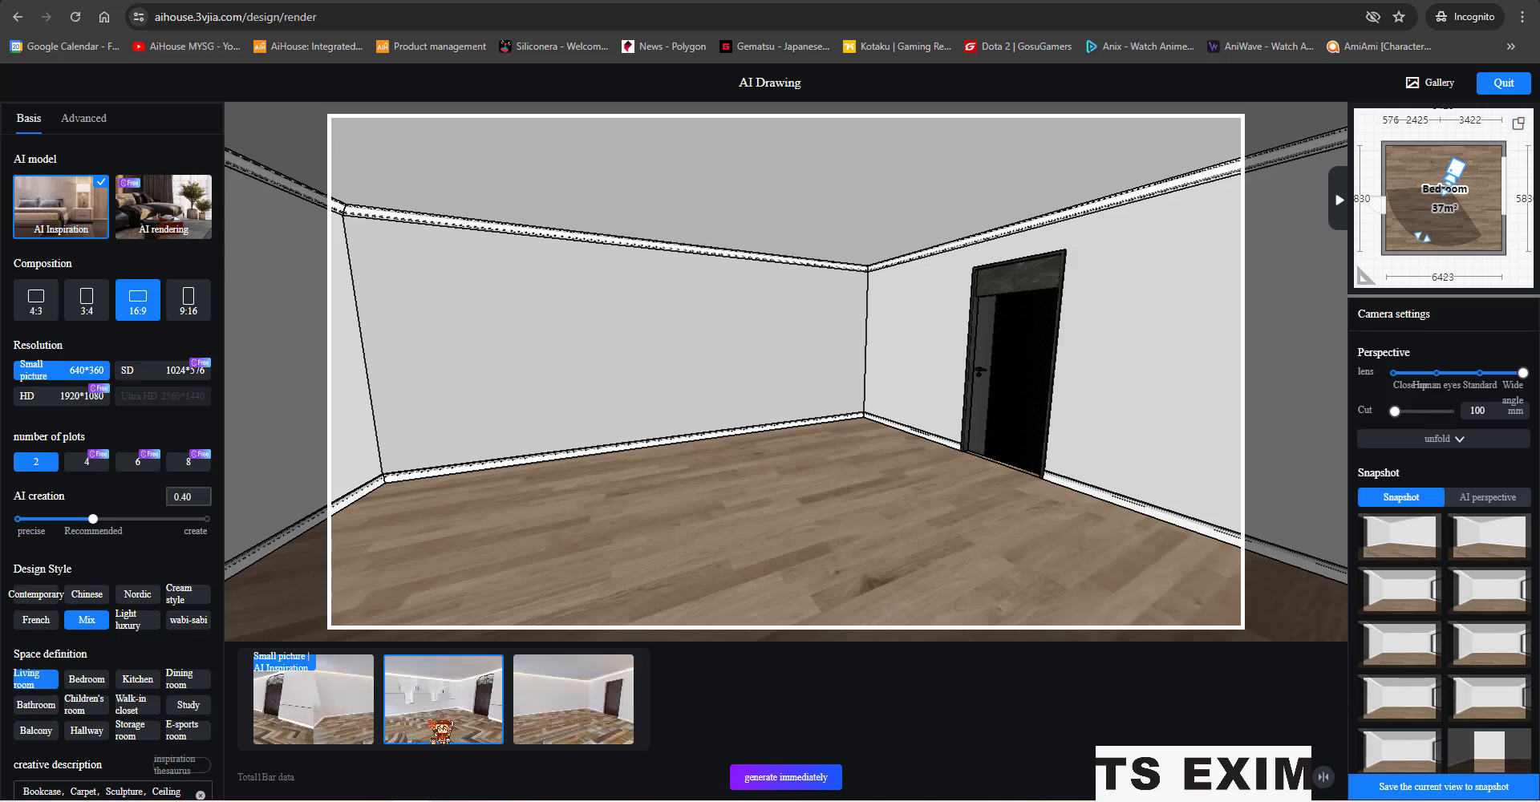
View the third and then the second generated image of the room at full size.
click(595, 714)
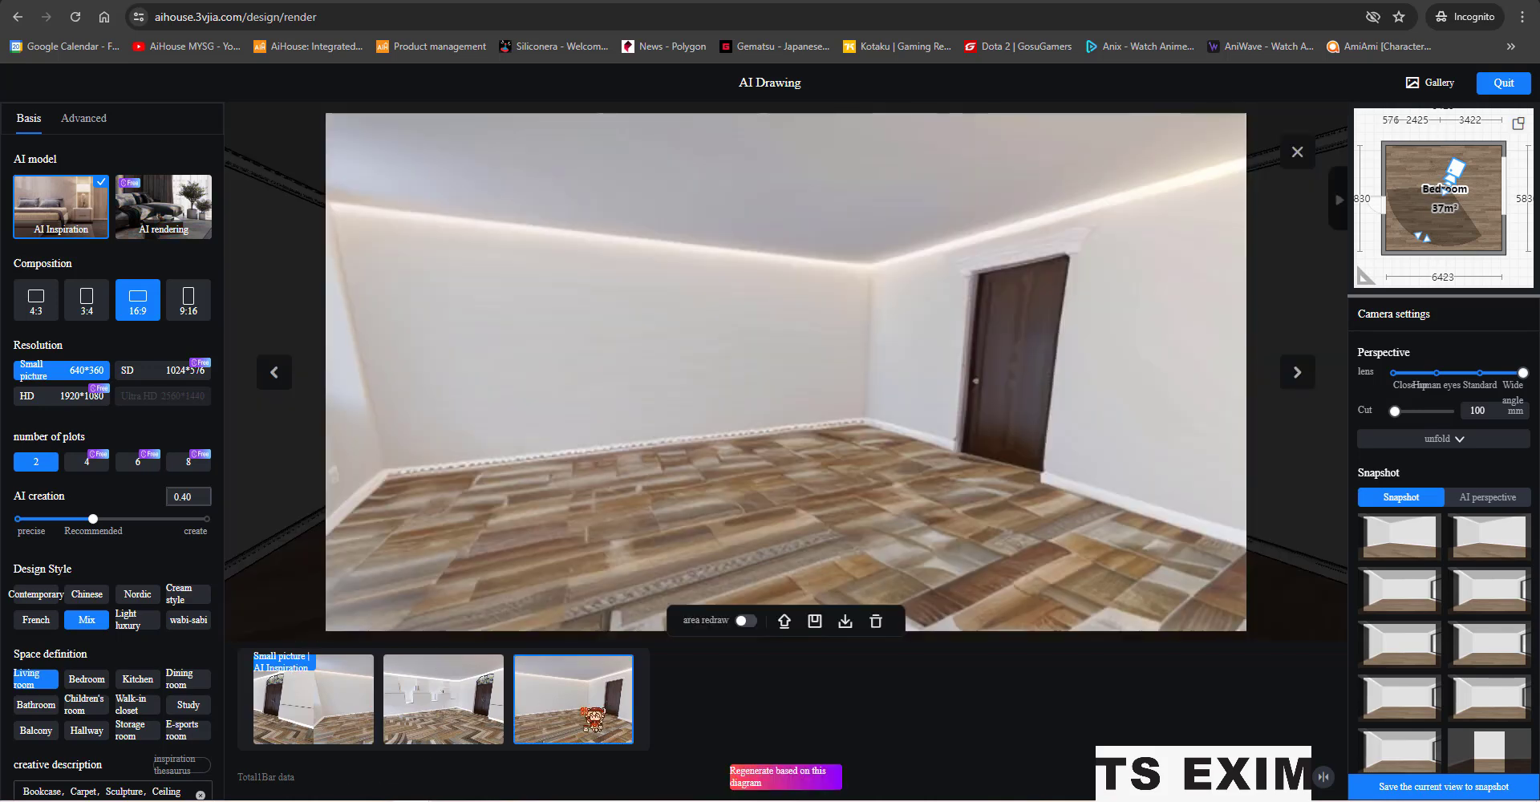
click(478, 714)
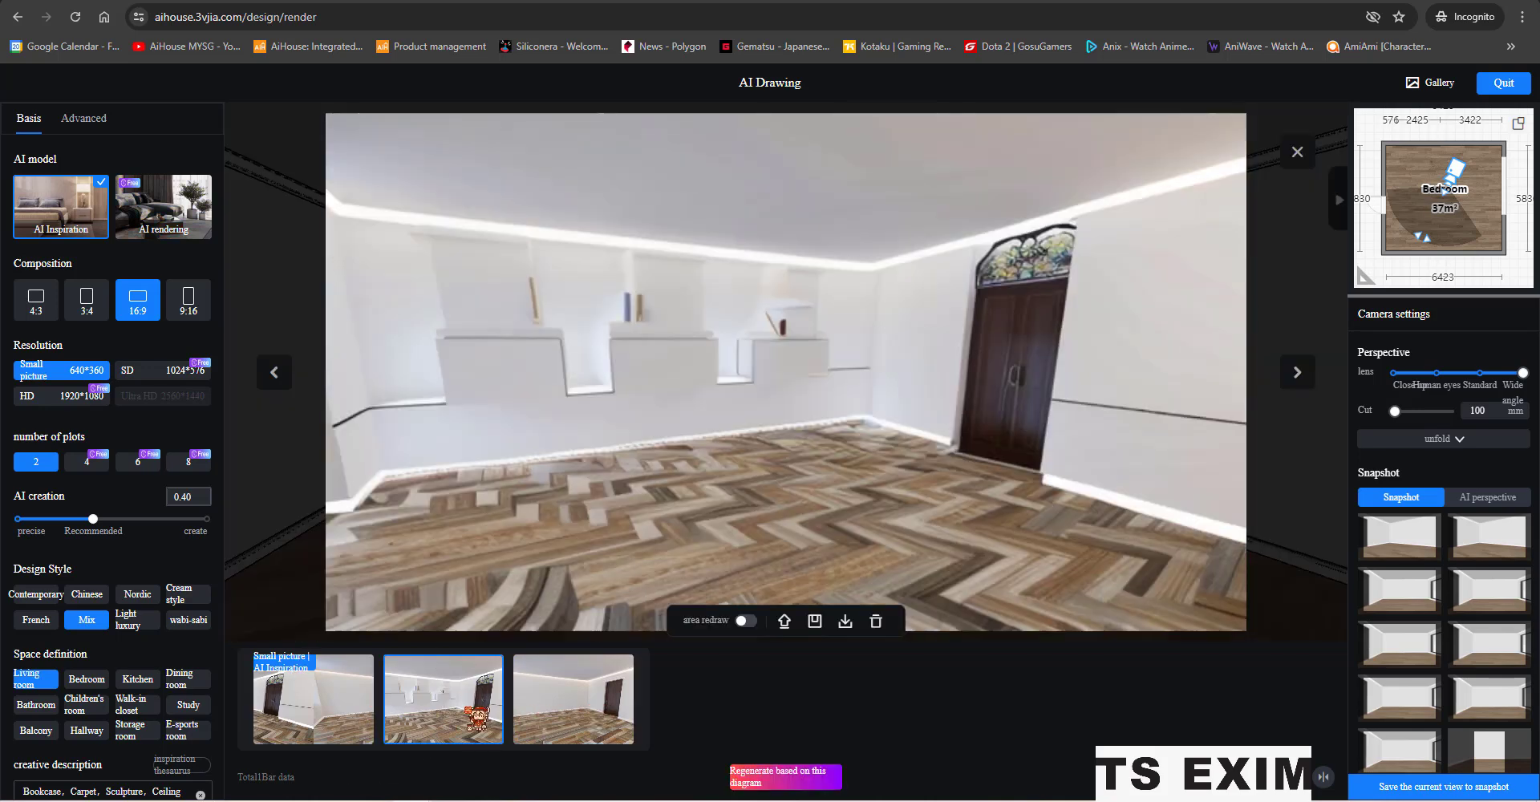
View the side-by-side image of both generated results, then return to the second image at full size.
click(277, 738)
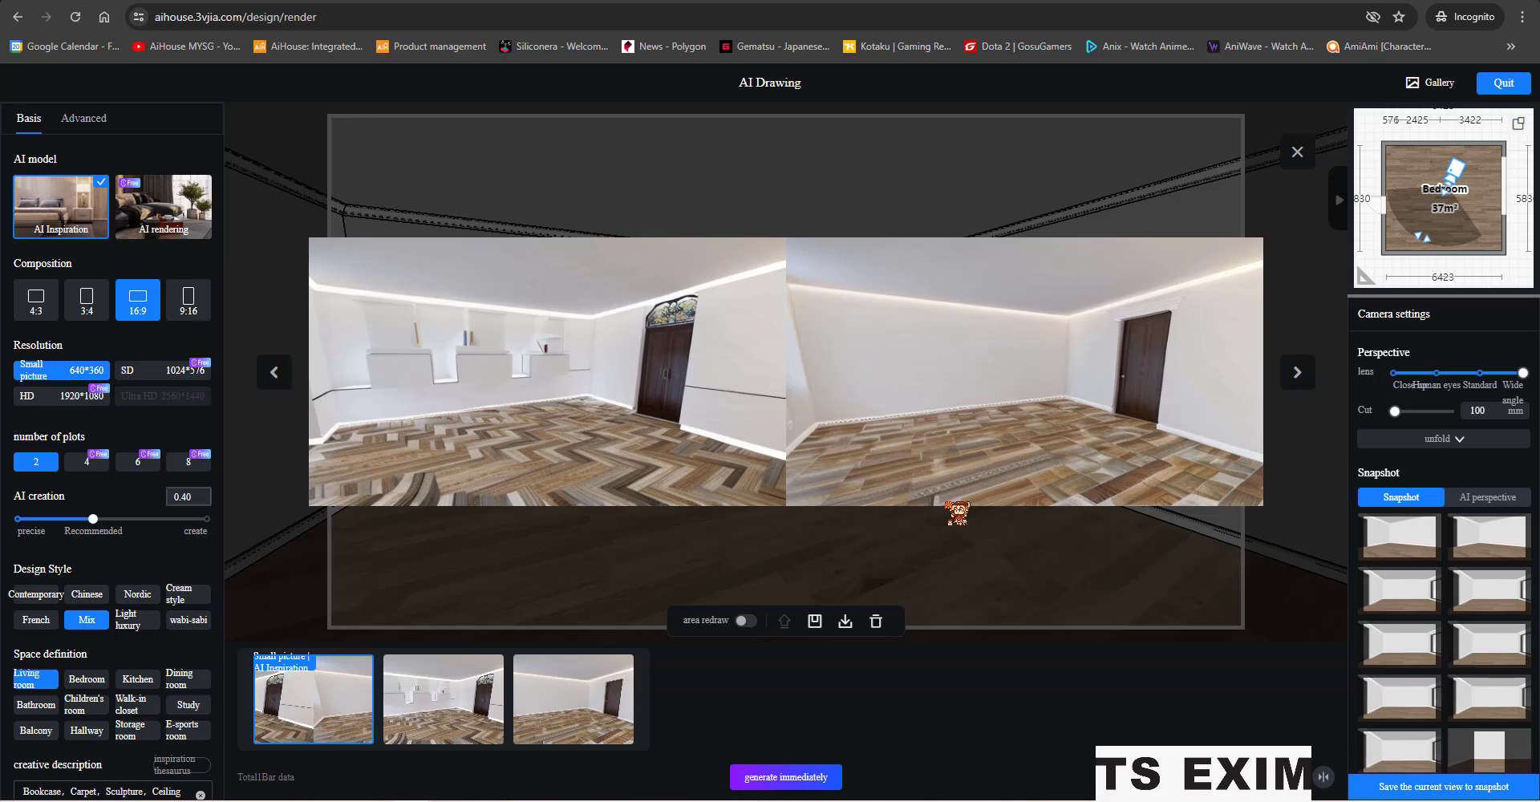
key(Right)
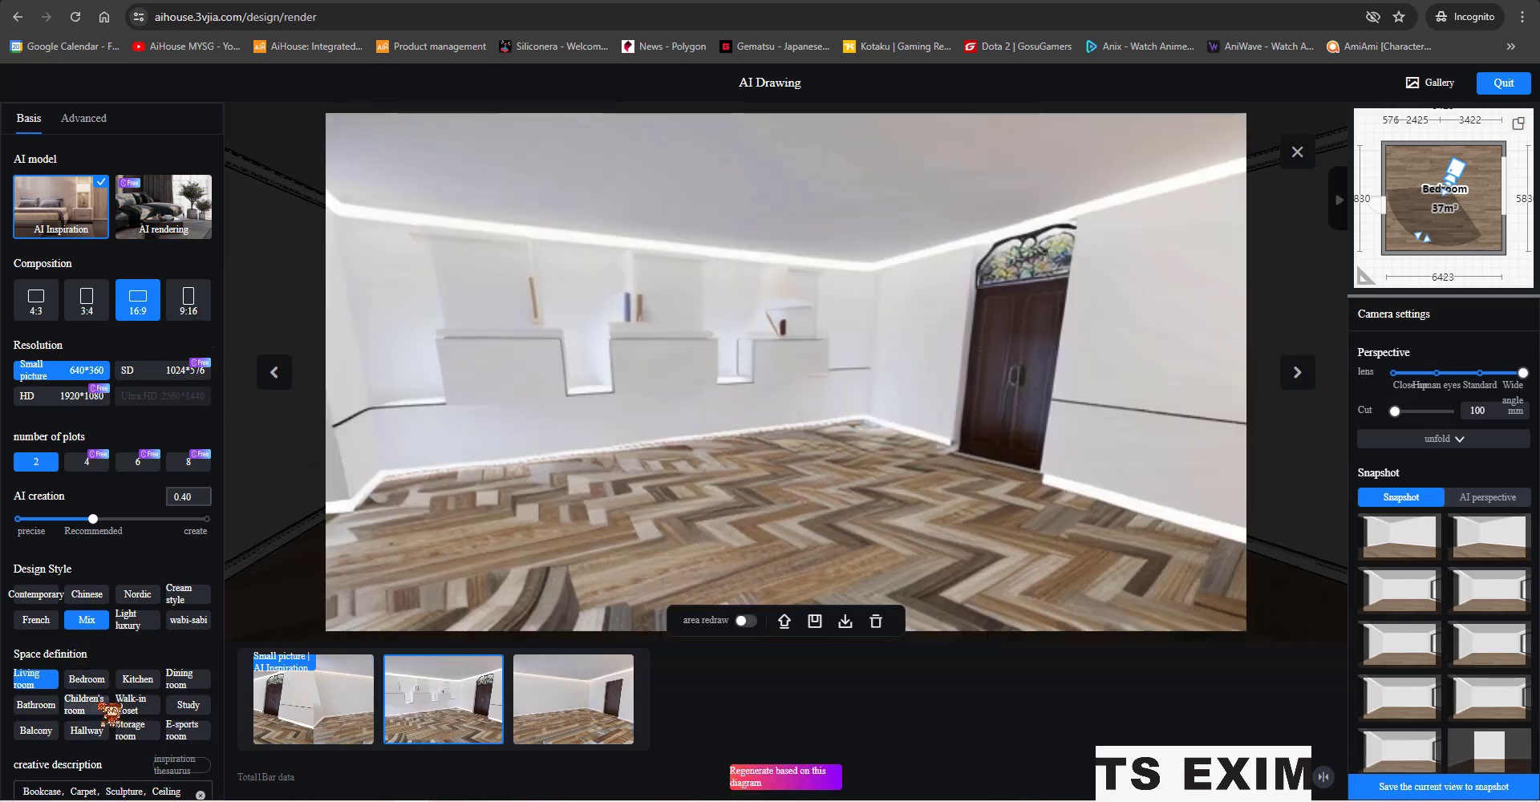
Set the design style to Nordic and the location definition to the Forest option.
click(137, 595)
click(173, 219)
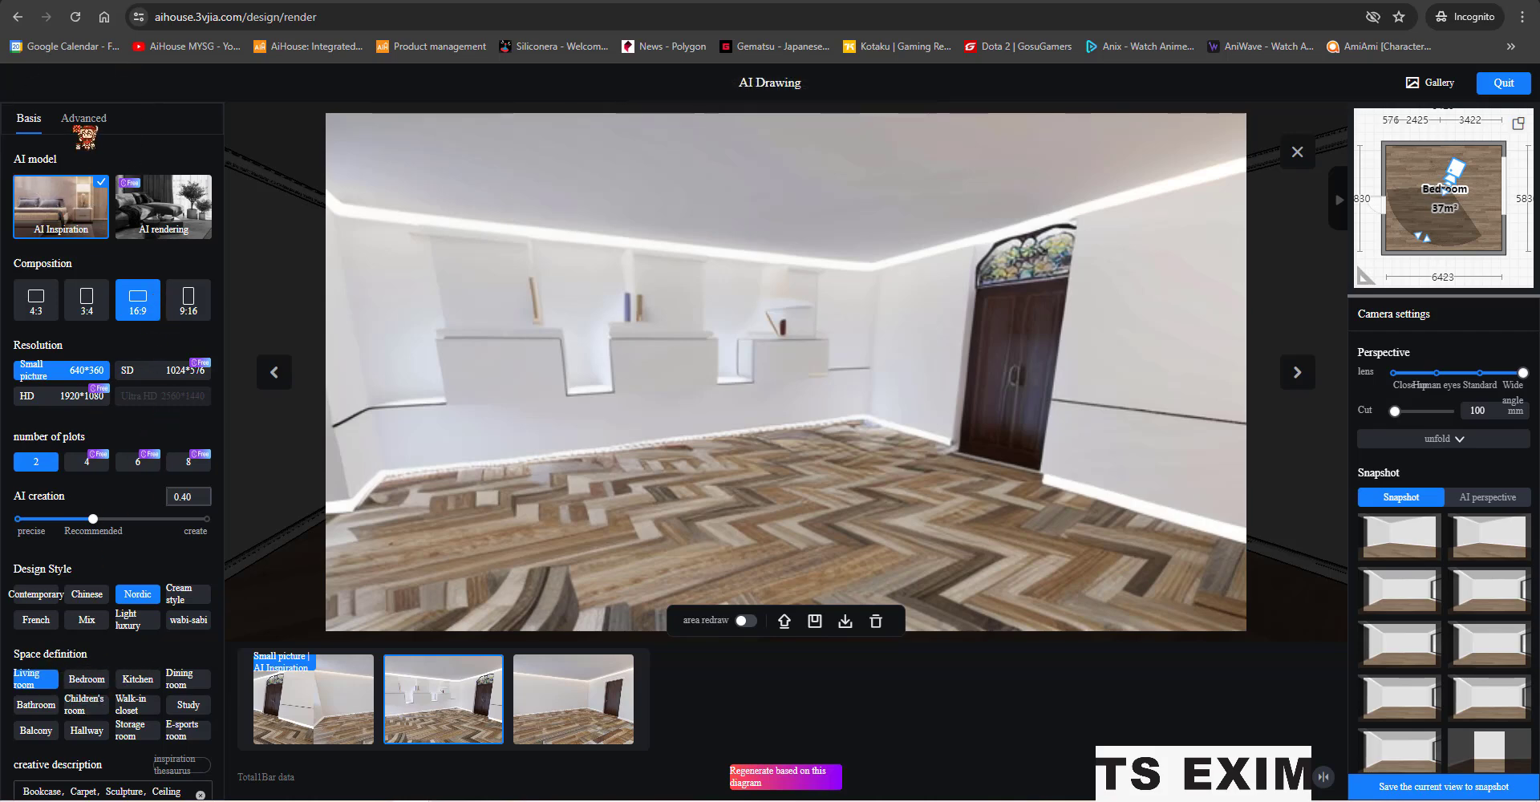
click(81, 120)
click(82, 186)
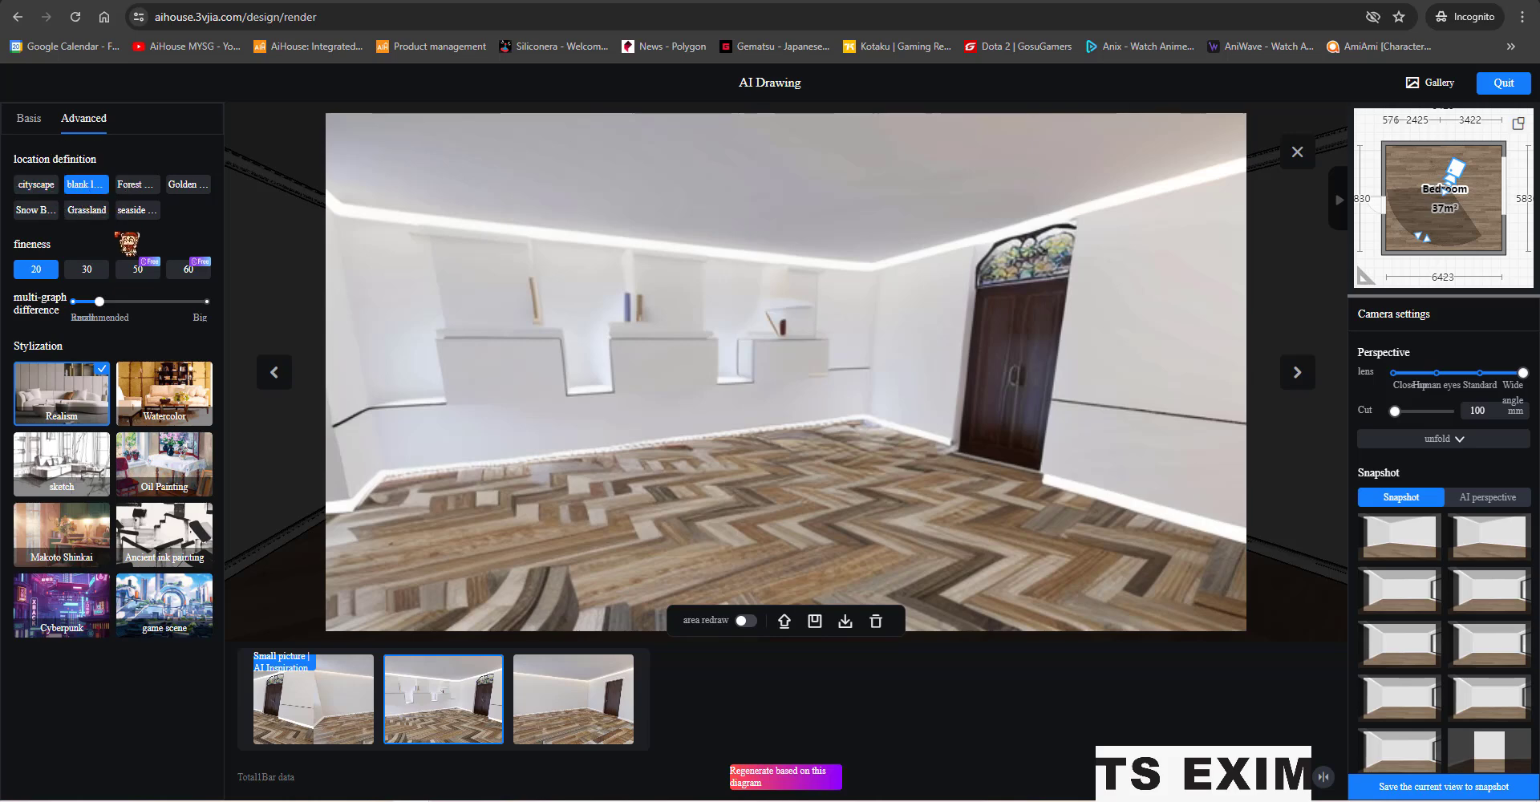
click(138, 185)
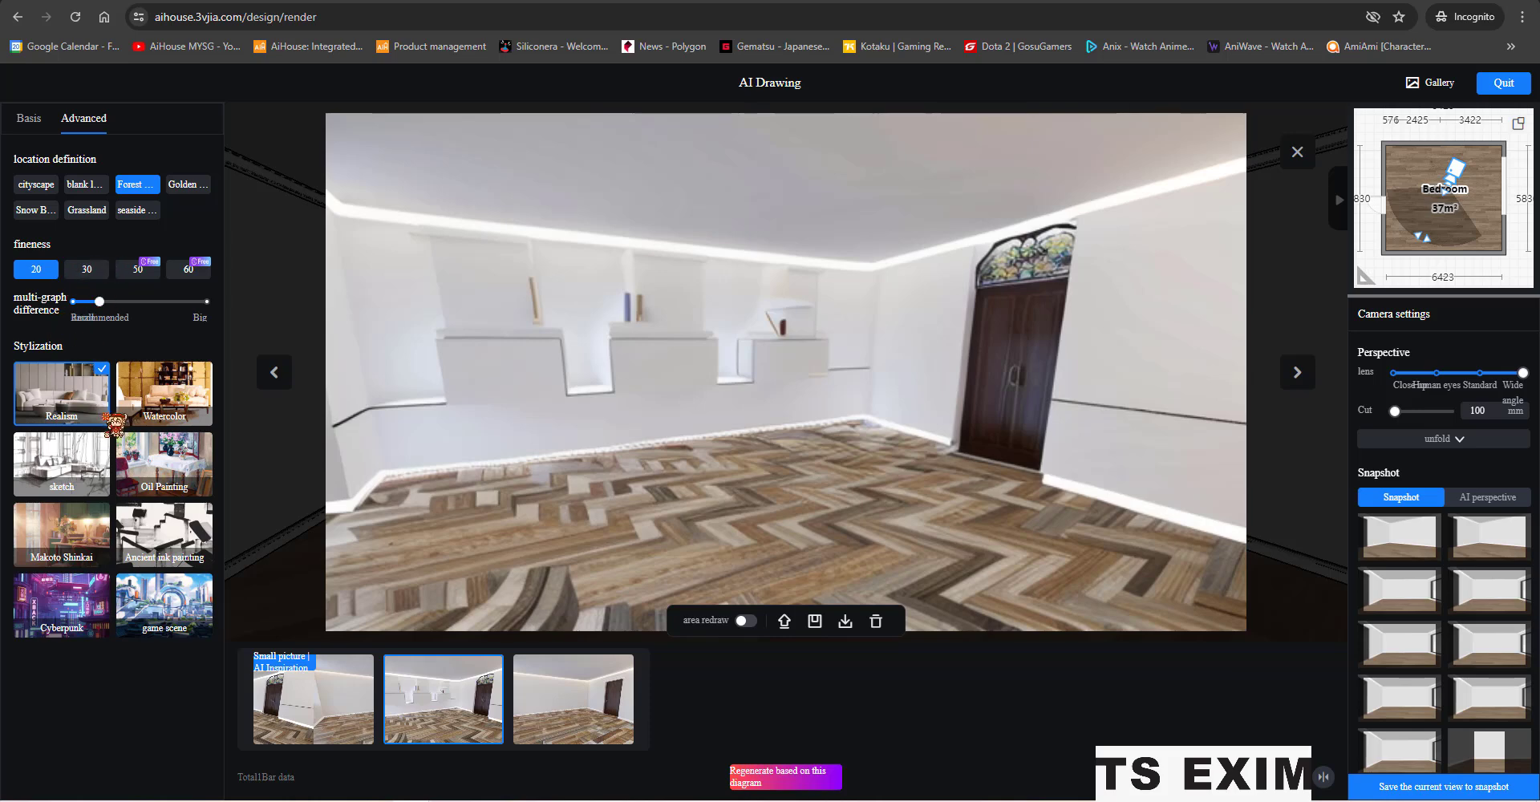
Try the Makoto Shinkai stylization, settle on Oil Painting, and raise the multi-graph difference above the recommended value.
click(89, 471)
click(94, 536)
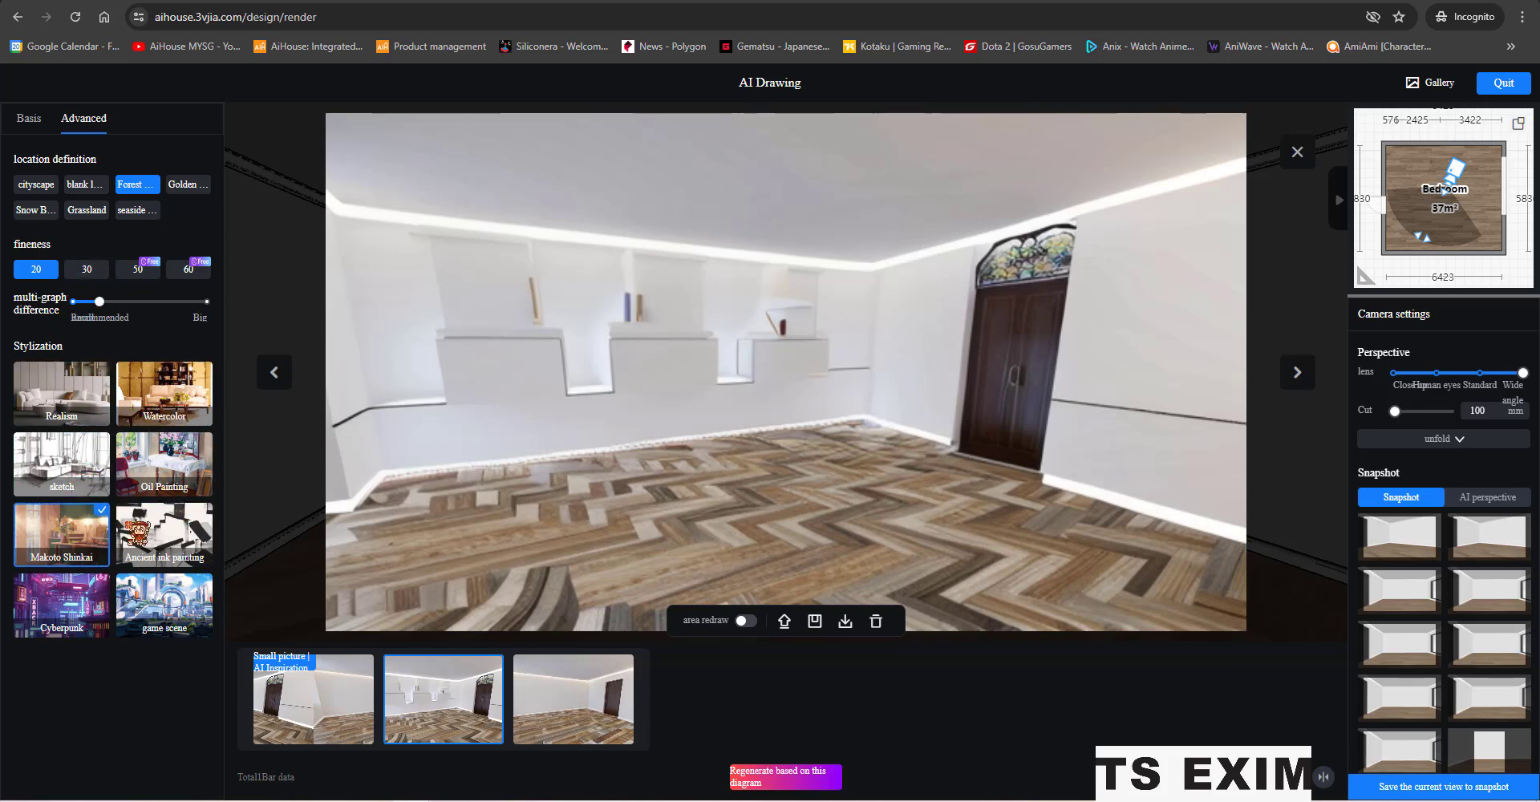
click(167, 434)
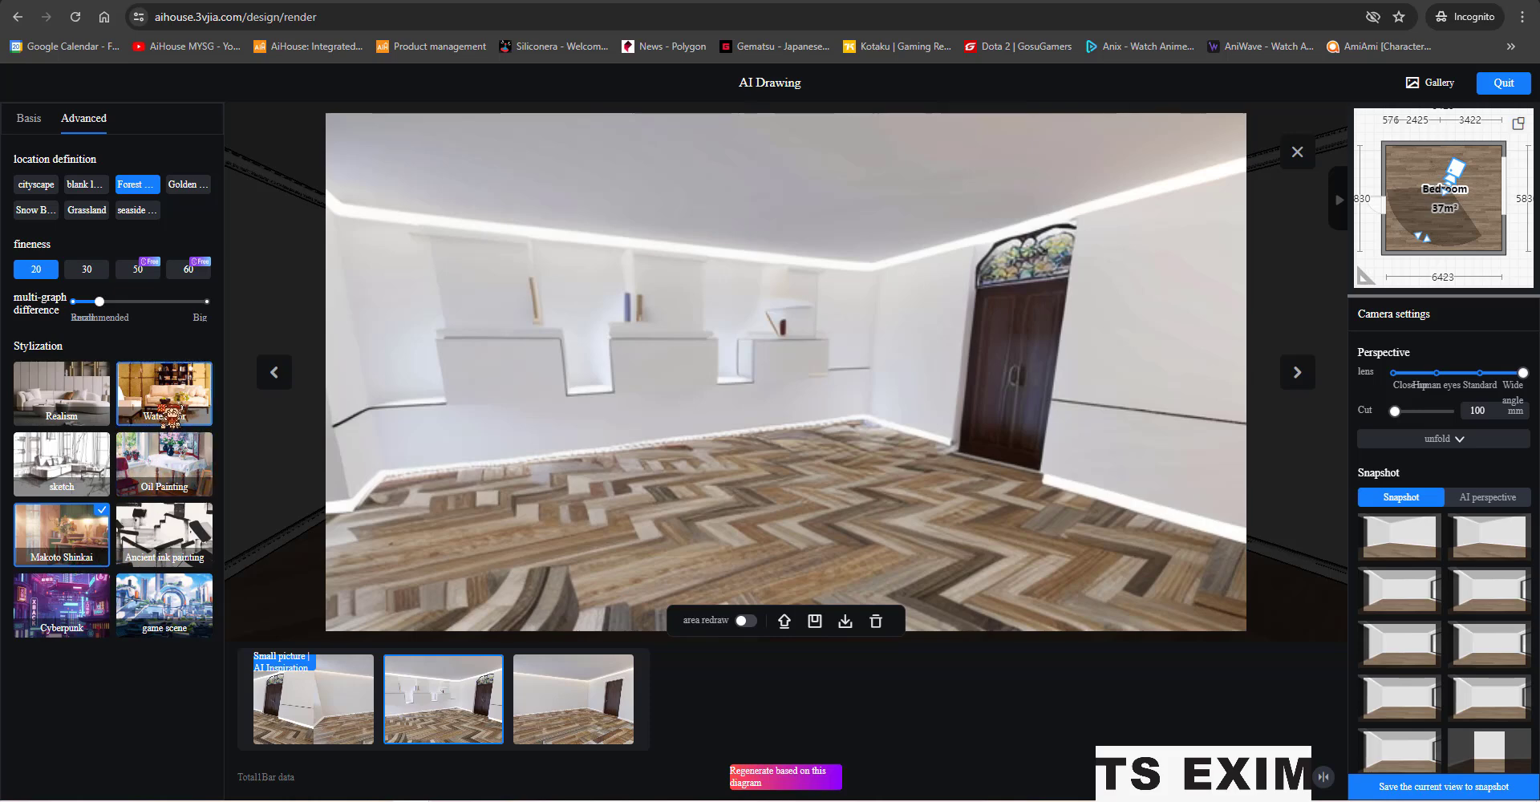
click(165, 464)
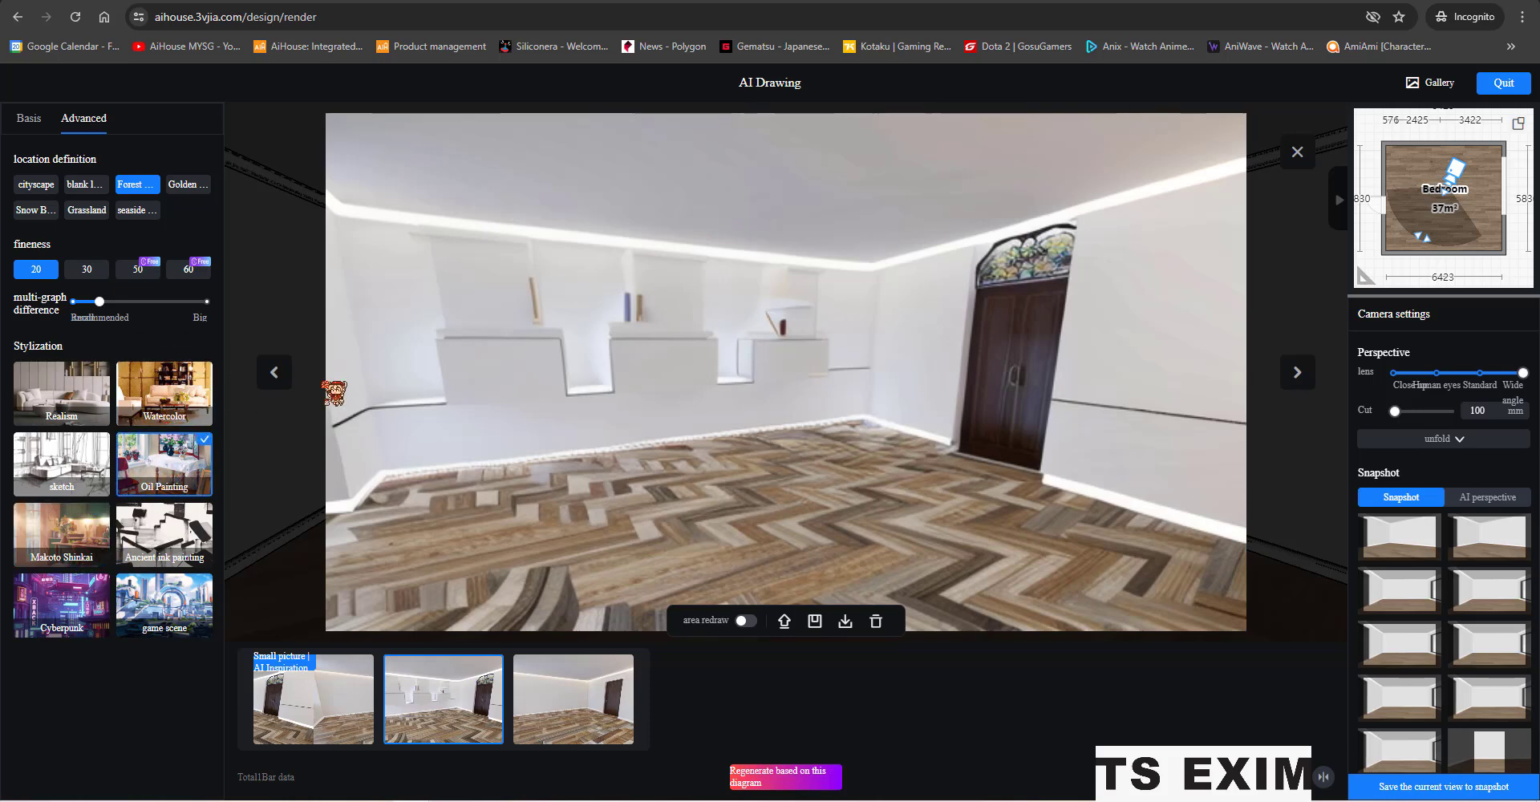
drag(99, 301, 153, 301)
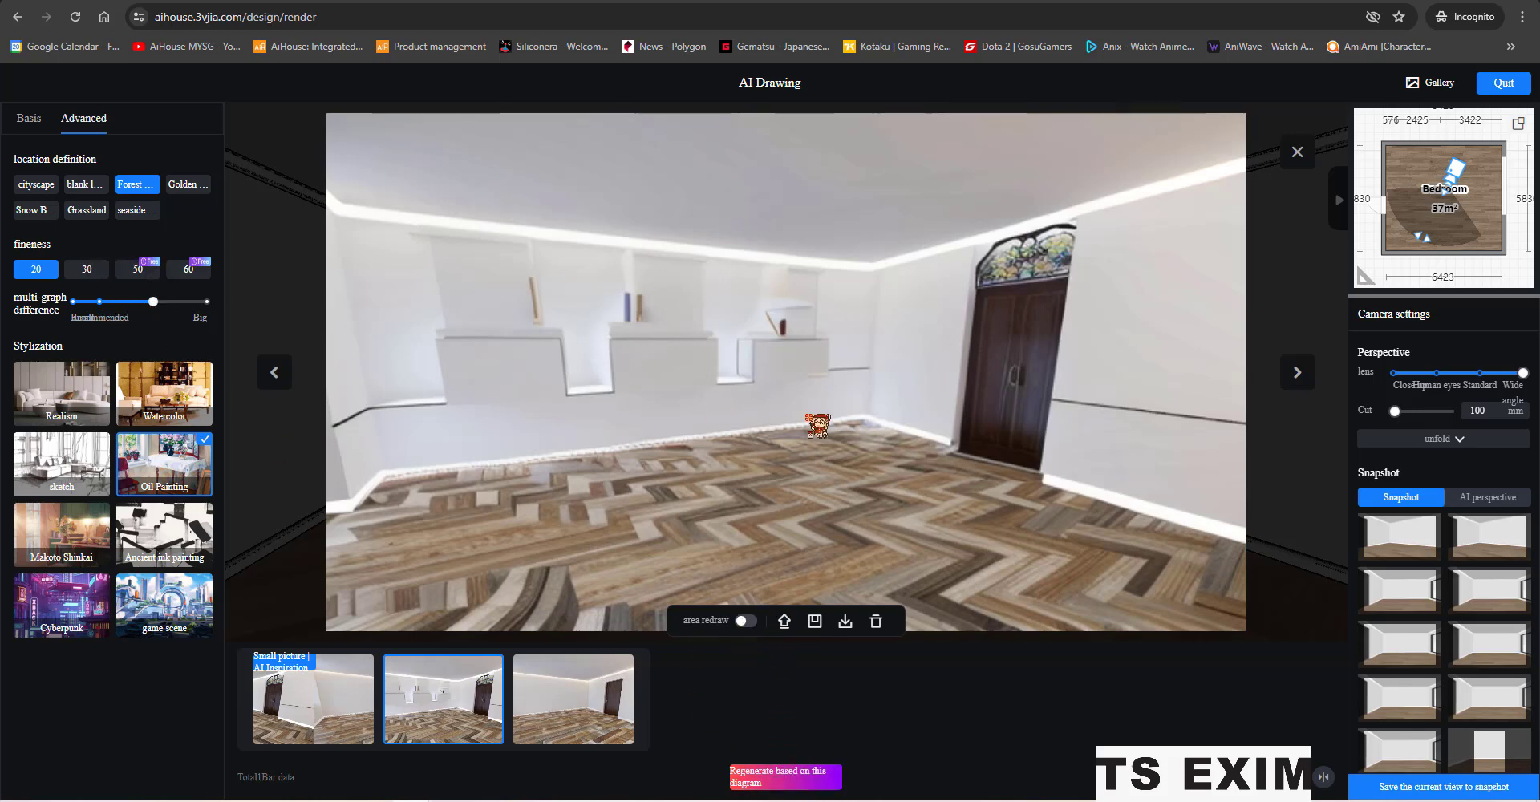
Generate a new set of images with the changed settings and view its combined image and last image at full size.
key(ctrl)
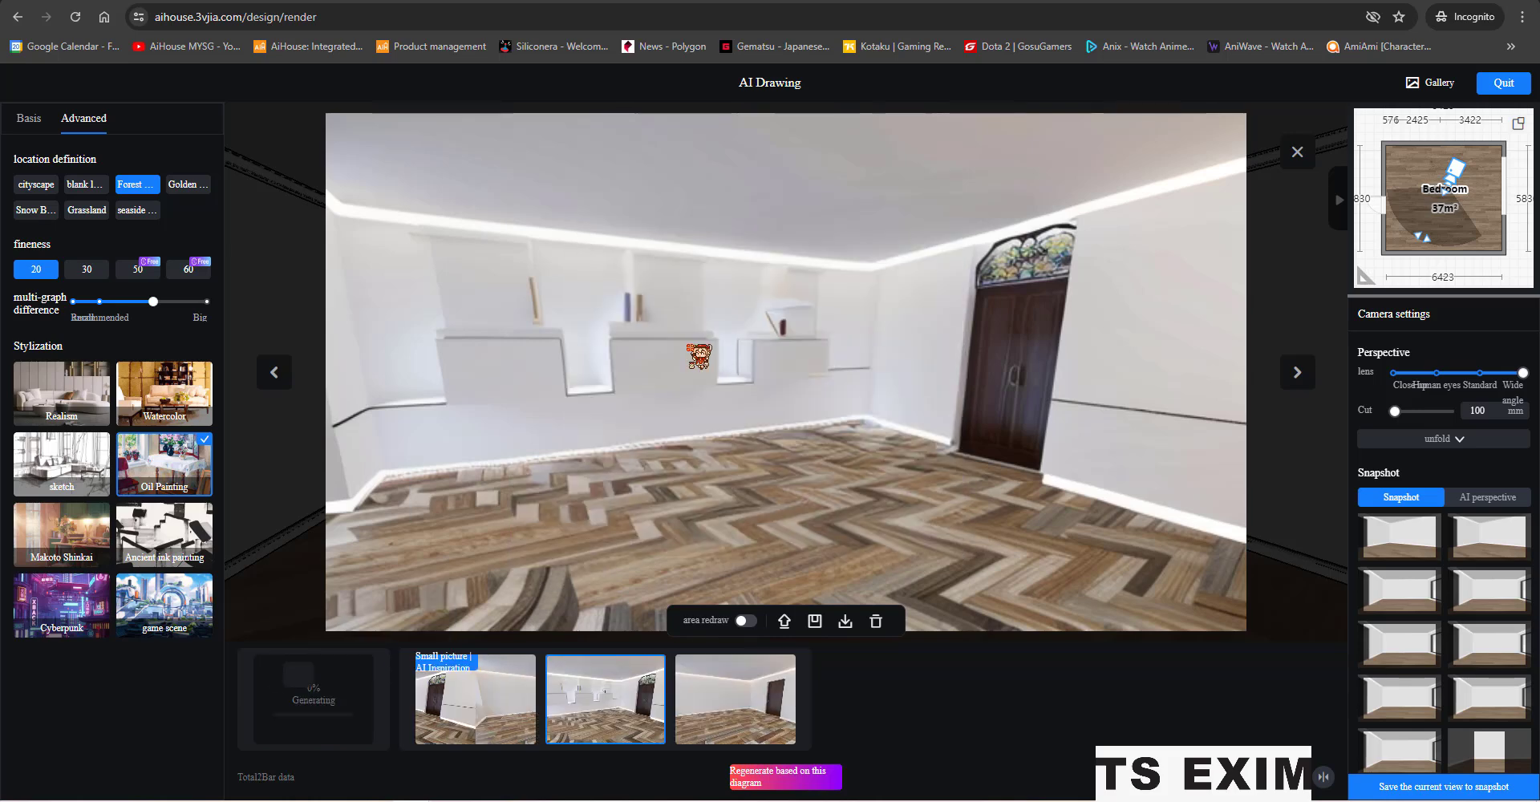
mouse_move(350, 672)
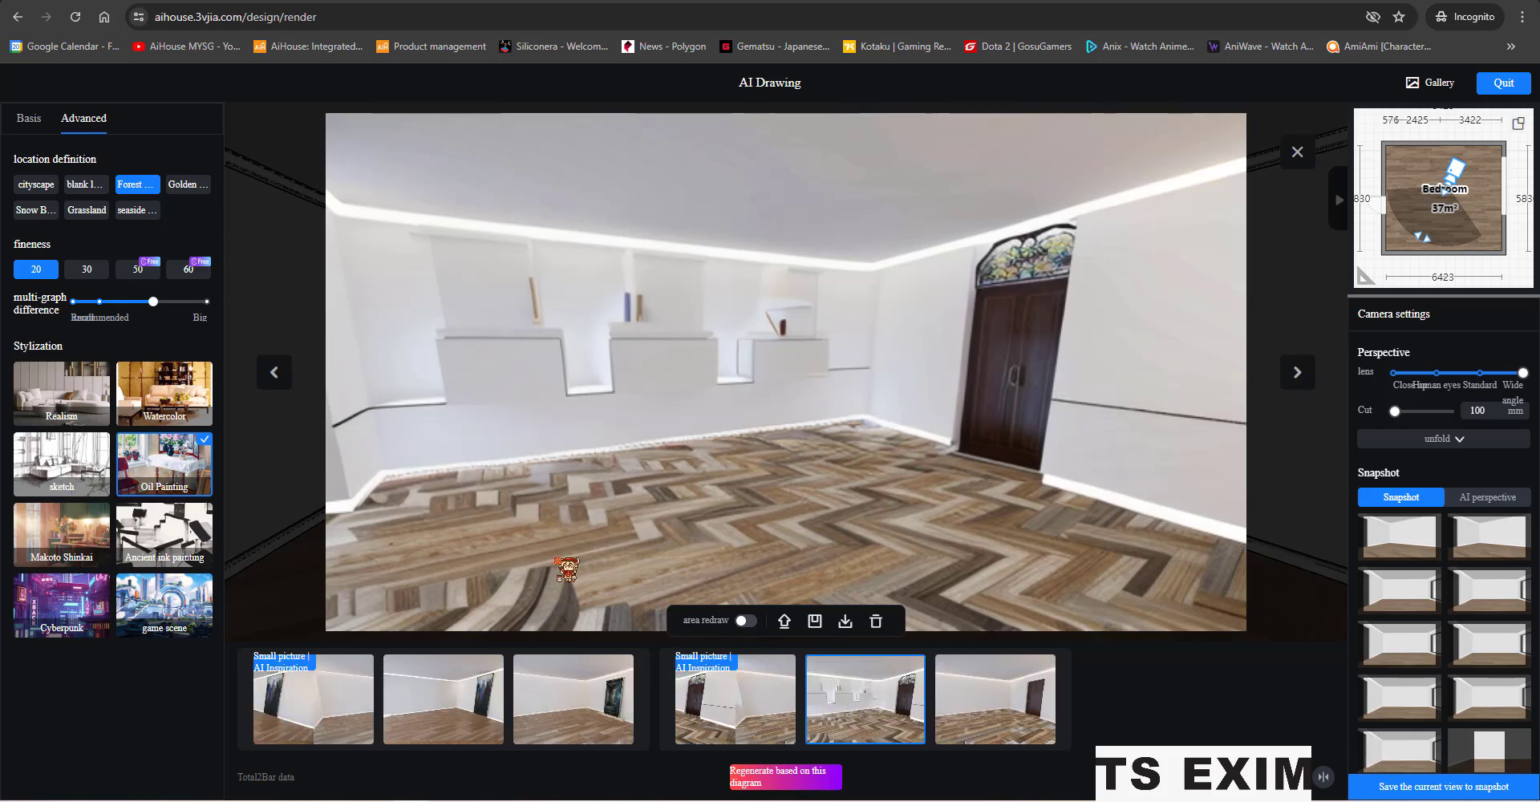
click(341, 711)
click(571, 710)
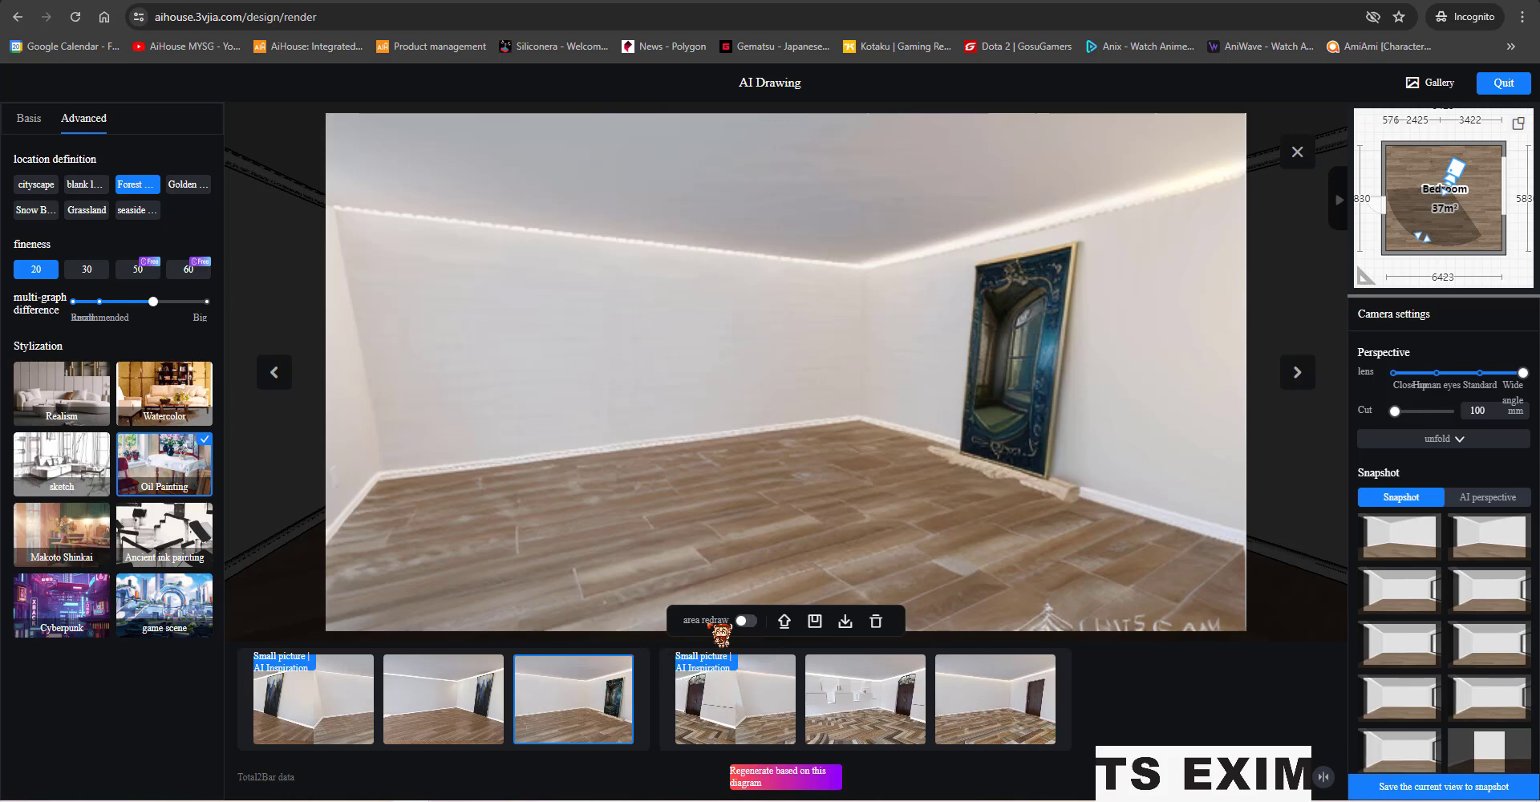
Mask the blue framed door on the right-hand wall with area redraw and regenerate that area.
click(746, 621)
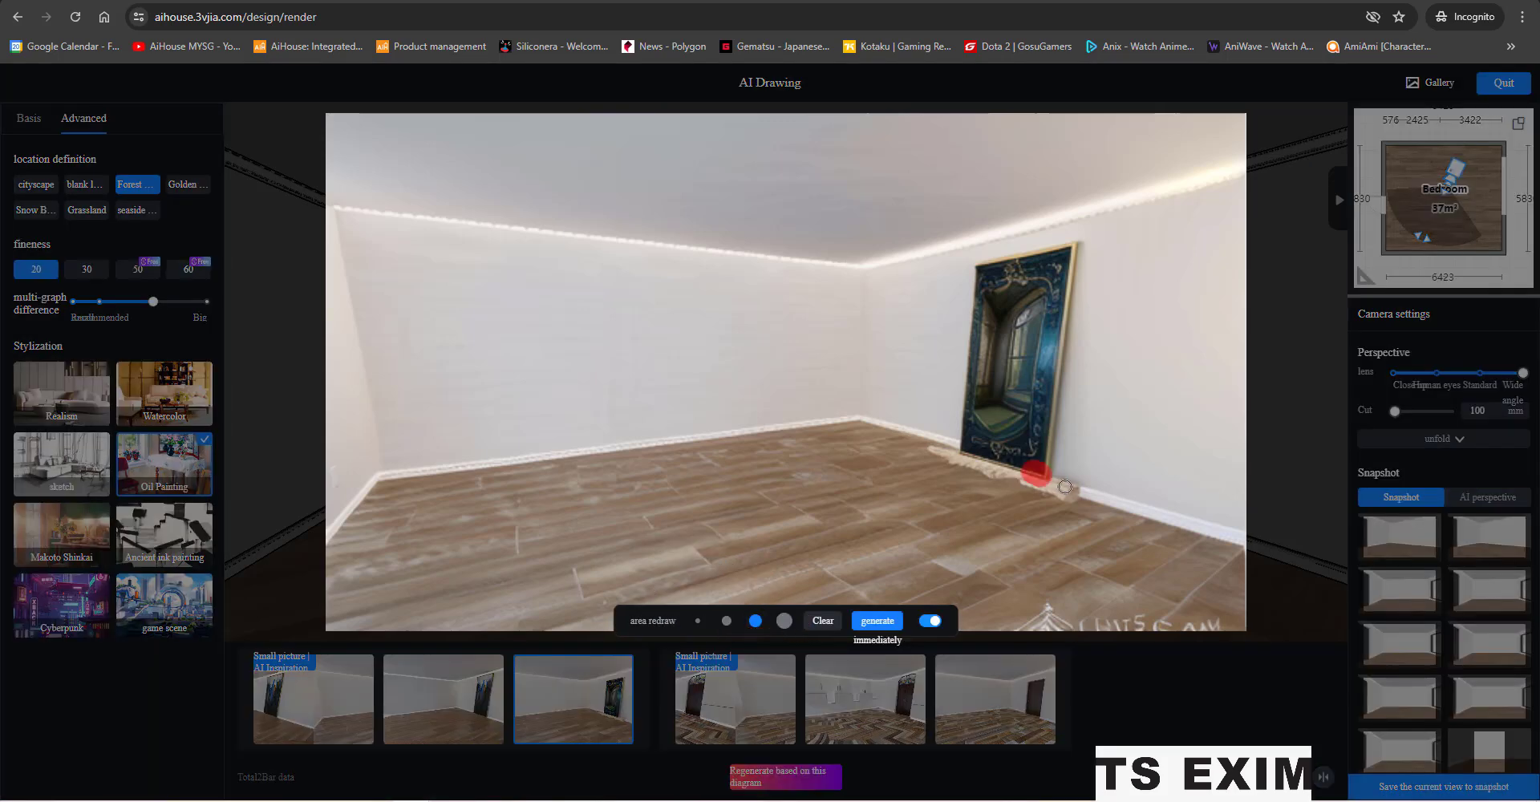
mouse_move(1066, 486)
mouse_down()
mouse_move(1083, 493)
mouse_move(954, 459)
mouse_move(989, 301)
mouse_move(1074, 248)
mouse_move(1076, 353)
mouse_move(1049, 475)
mouse_move(1020, 409)
mouse_up()
drag(1036, 362, 1046, 337)
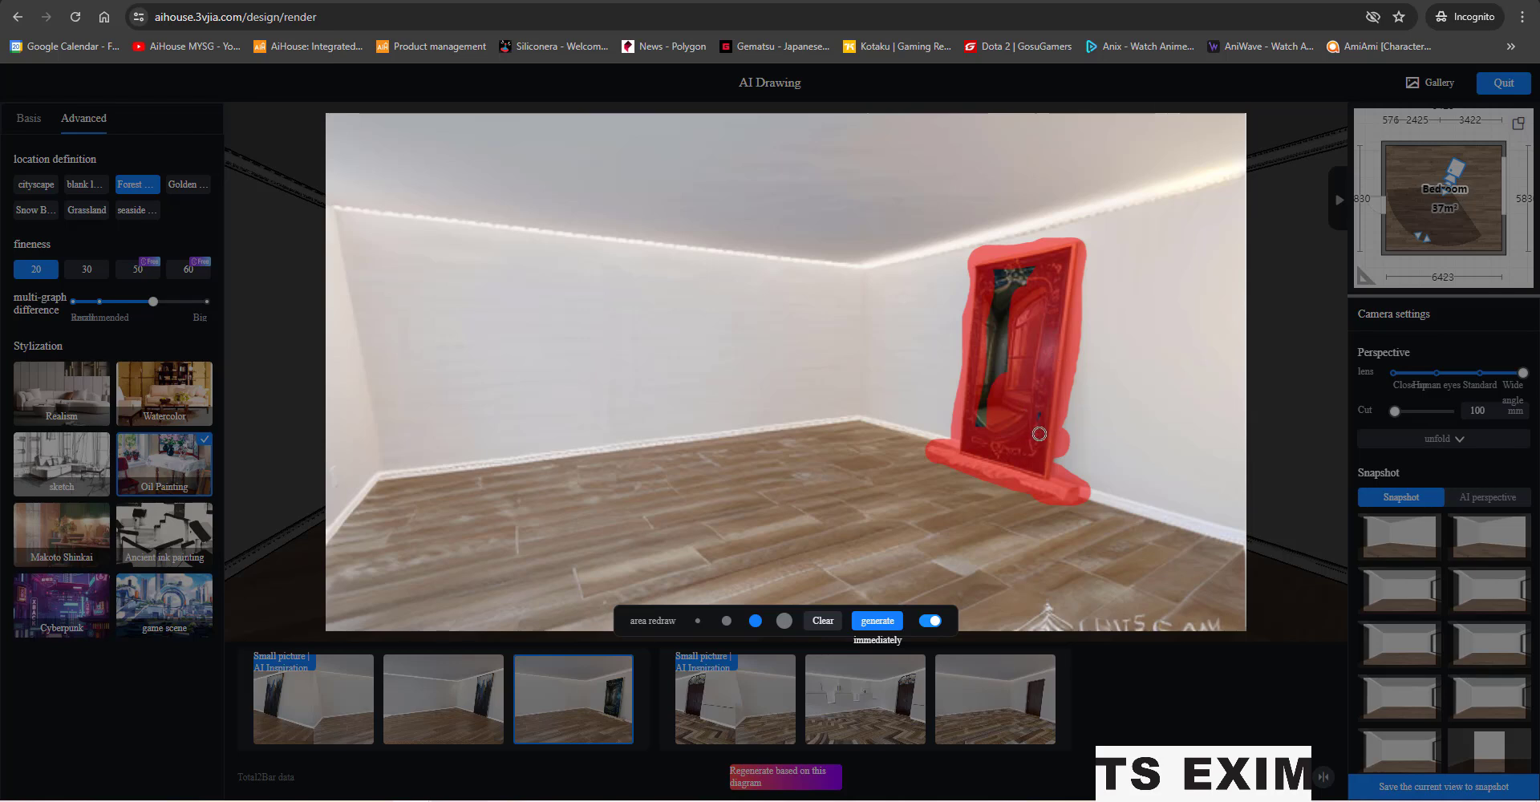
mouse_move(1039, 434)
mouse_down()
mouse_move(968, 398)
mouse_move(986, 402)
mouse_move(1001, 299)
mouse_move(1034, 272)
mouse_up()
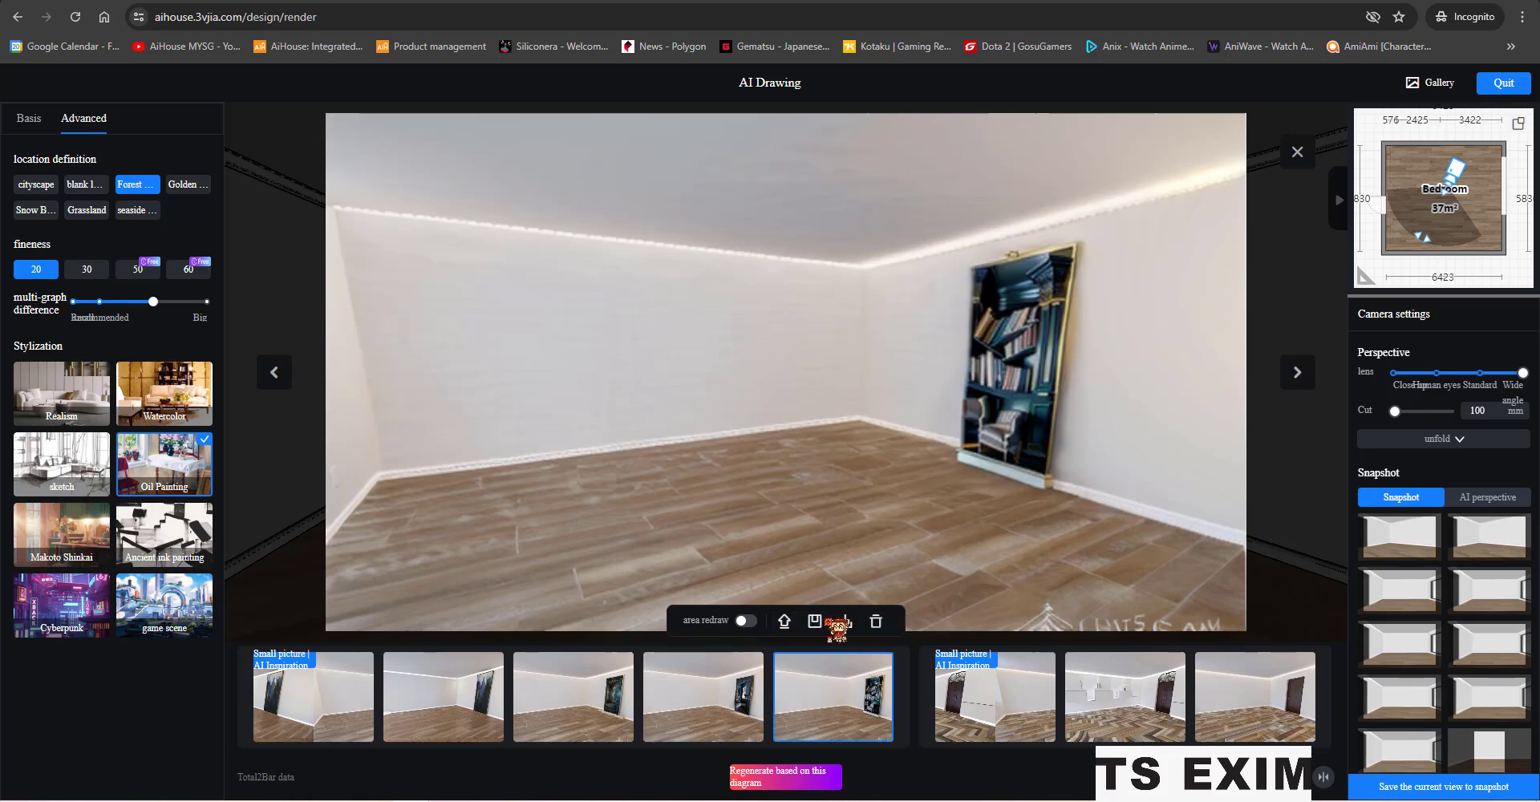
Save the redrawn image to the brochure, then start downloading it as a JPEG and cancel the download.
click(817, 622)
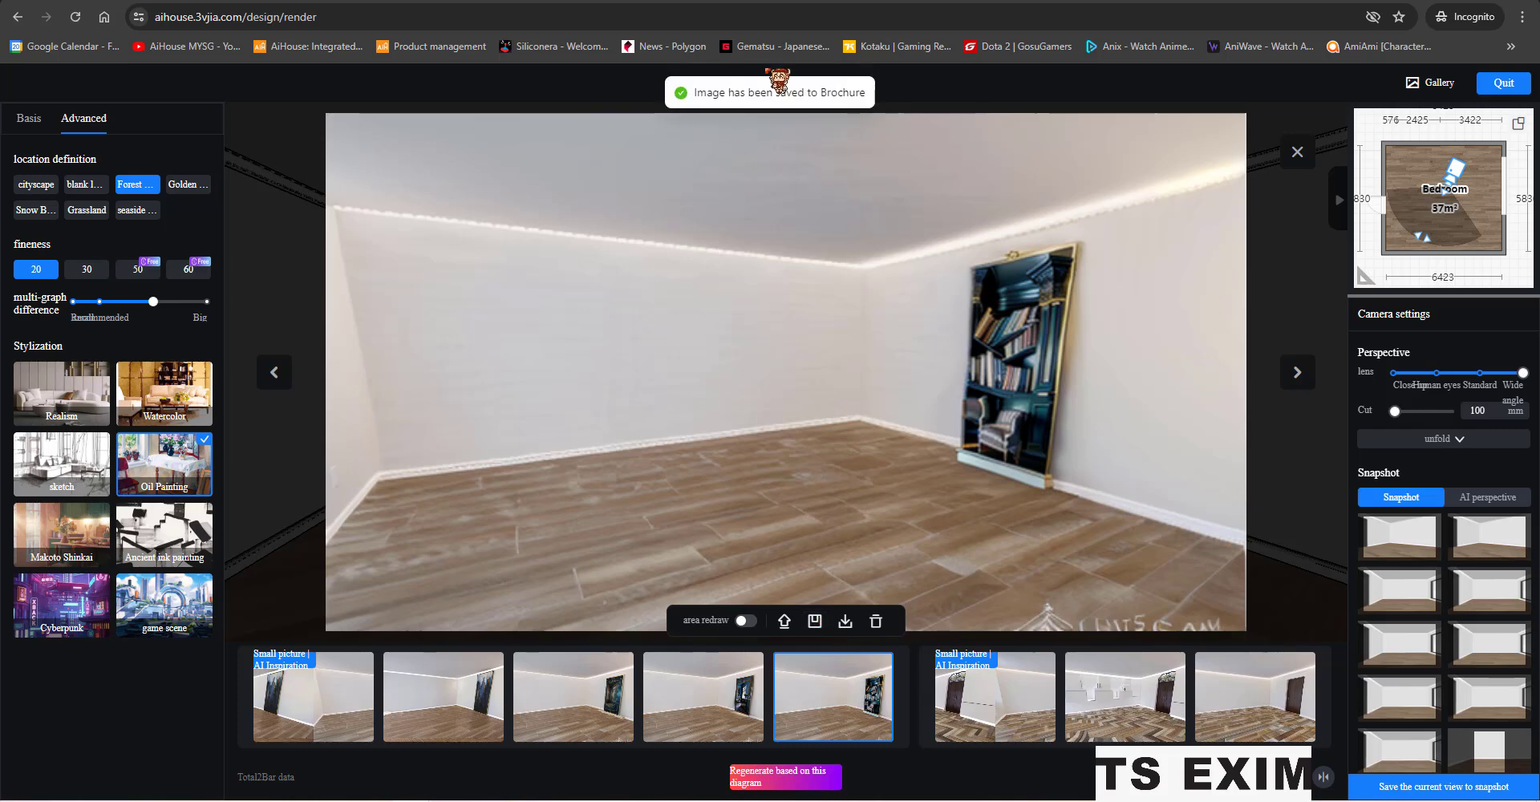
click(846, 622)
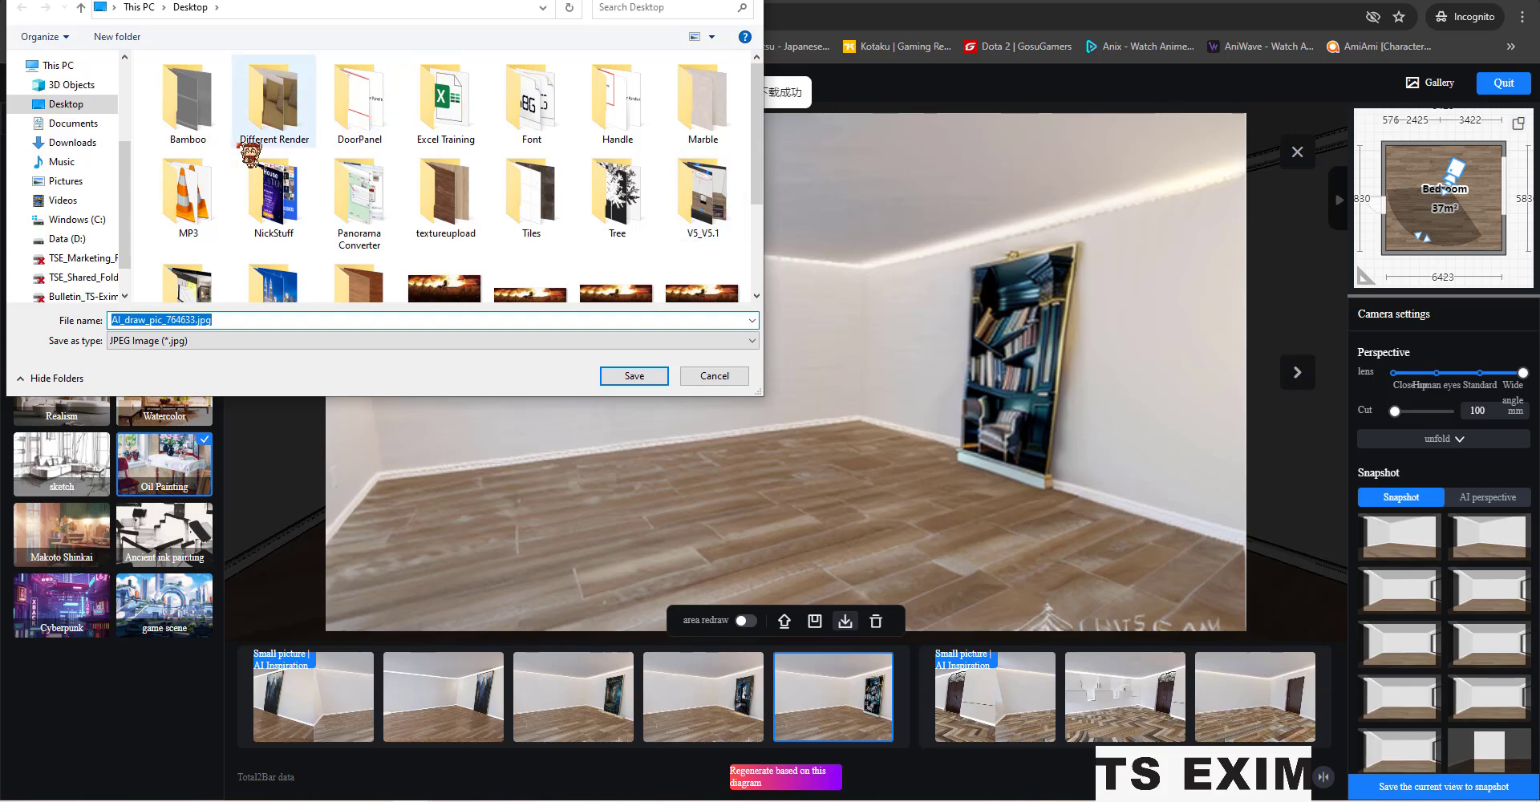
click(715, 376)
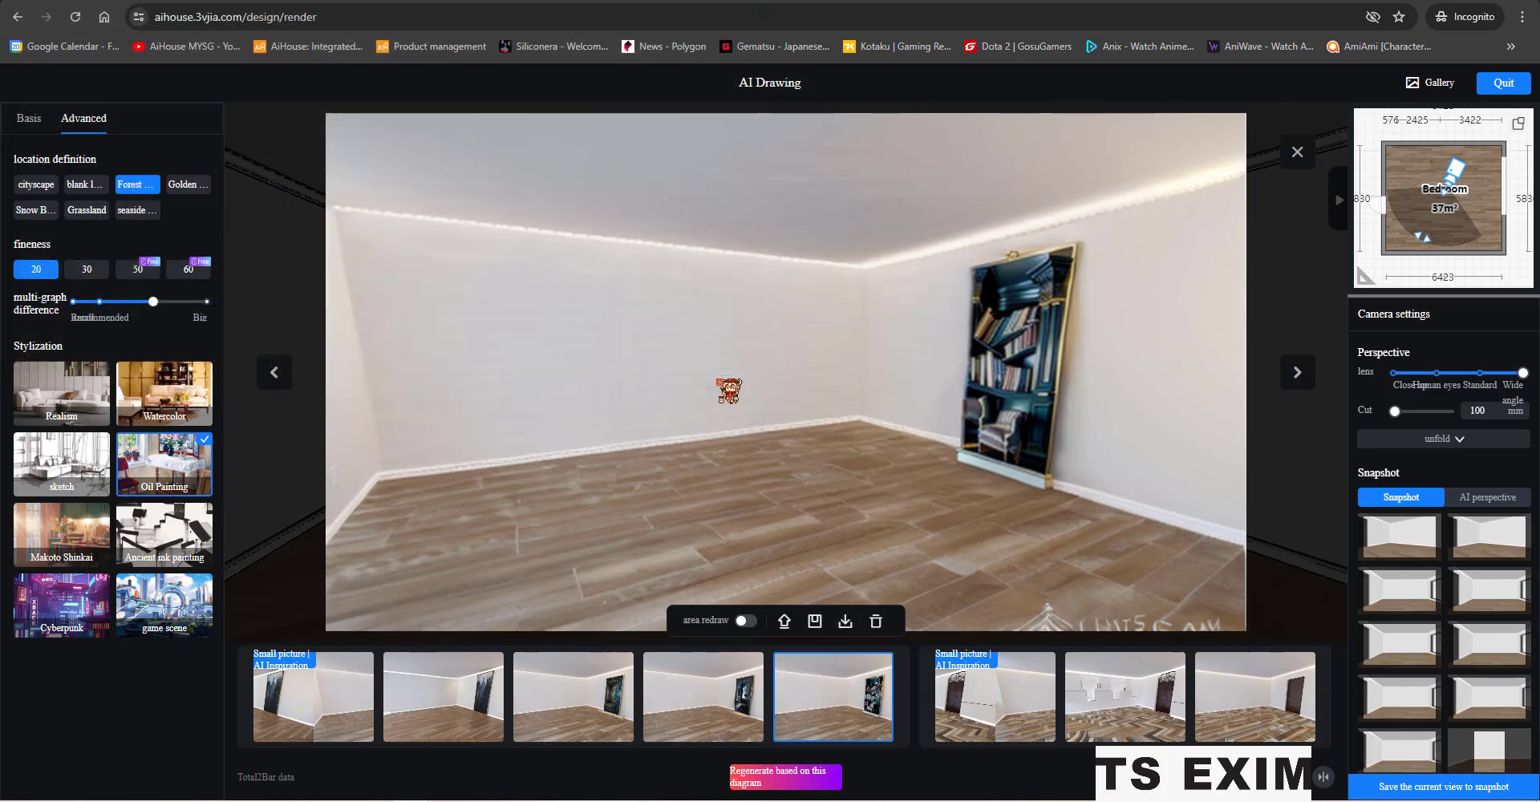